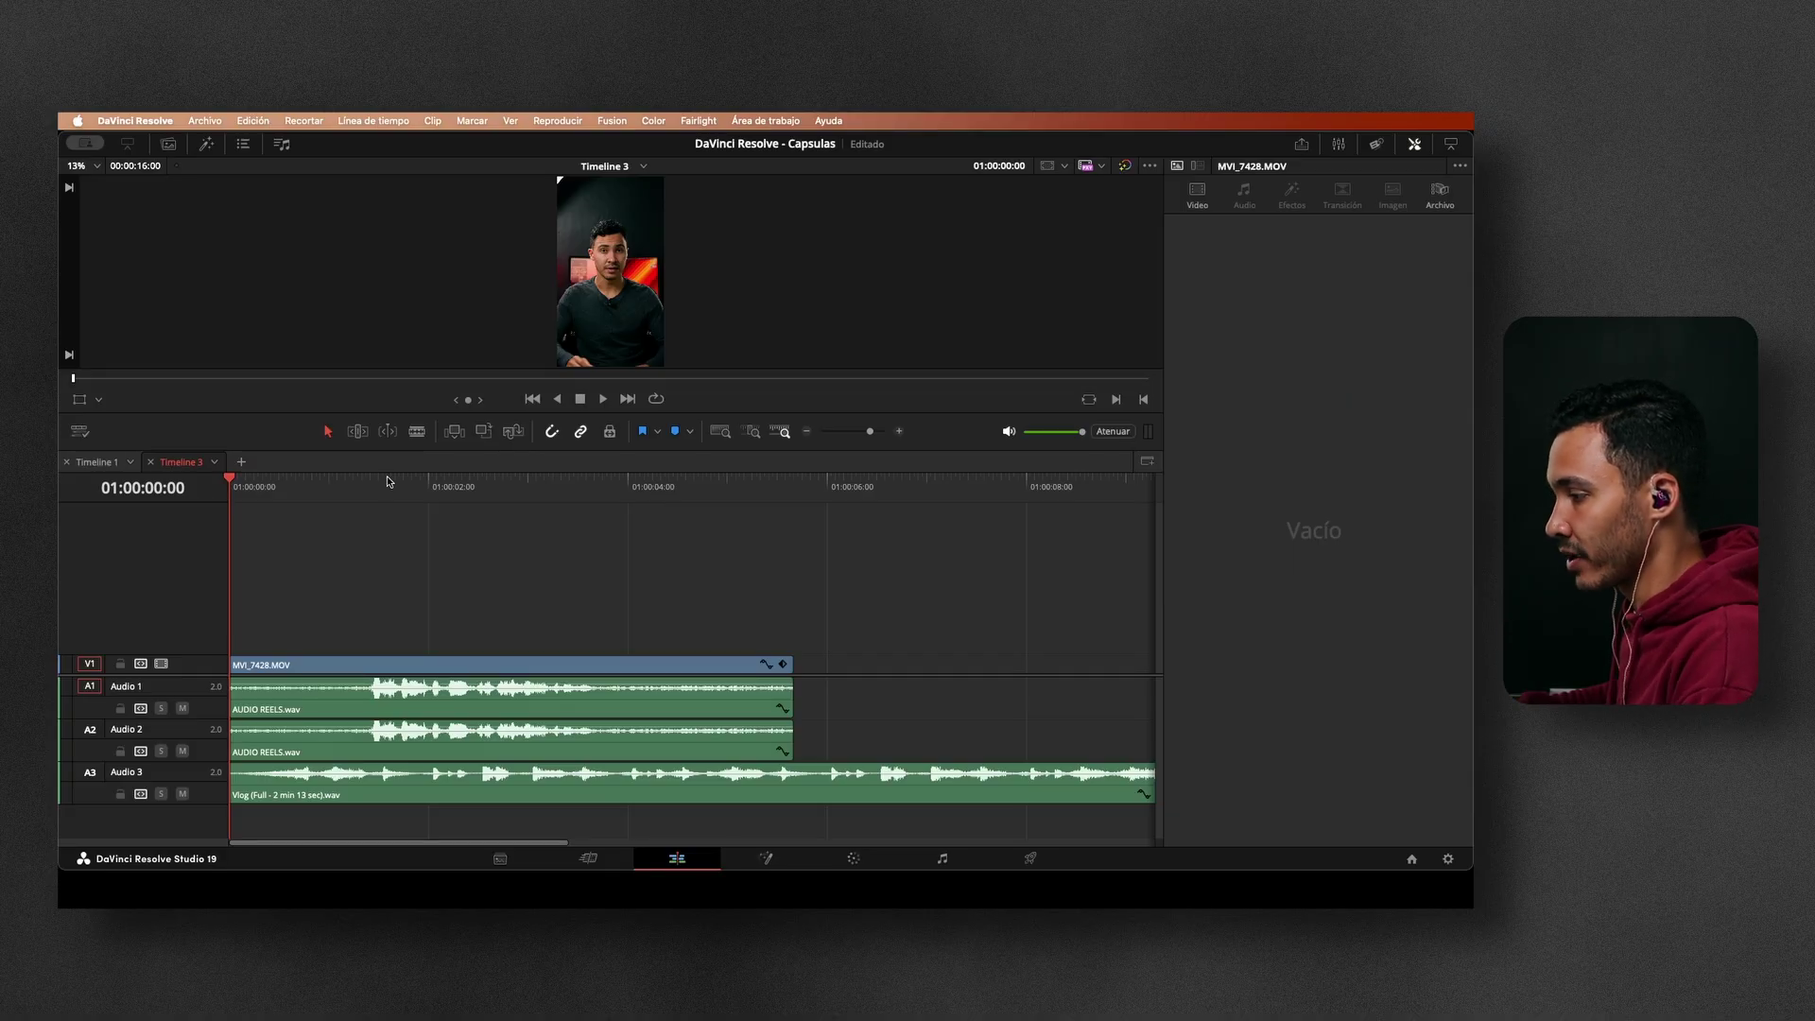
# Step: Play the current mix, then select the Audio 3 track and its Vlog music clip (-3.00 dB)
pyautogui.press('space')
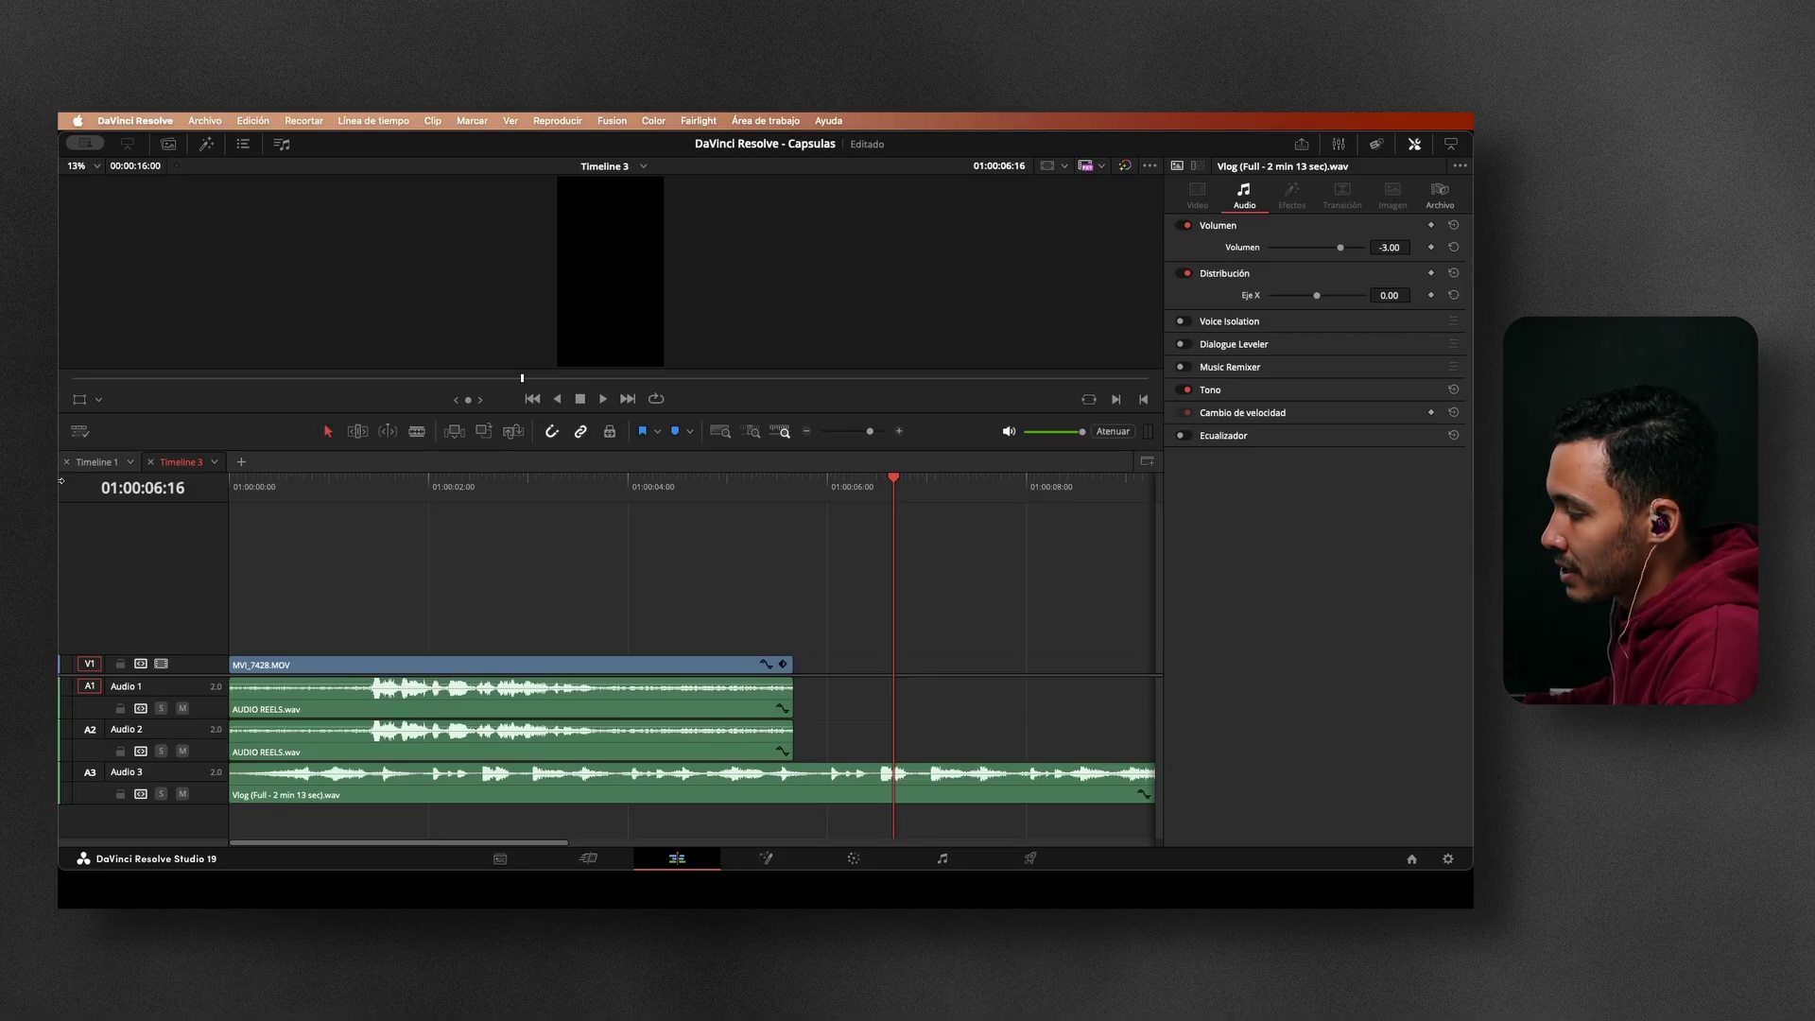
pyautogui.click(212, 796)
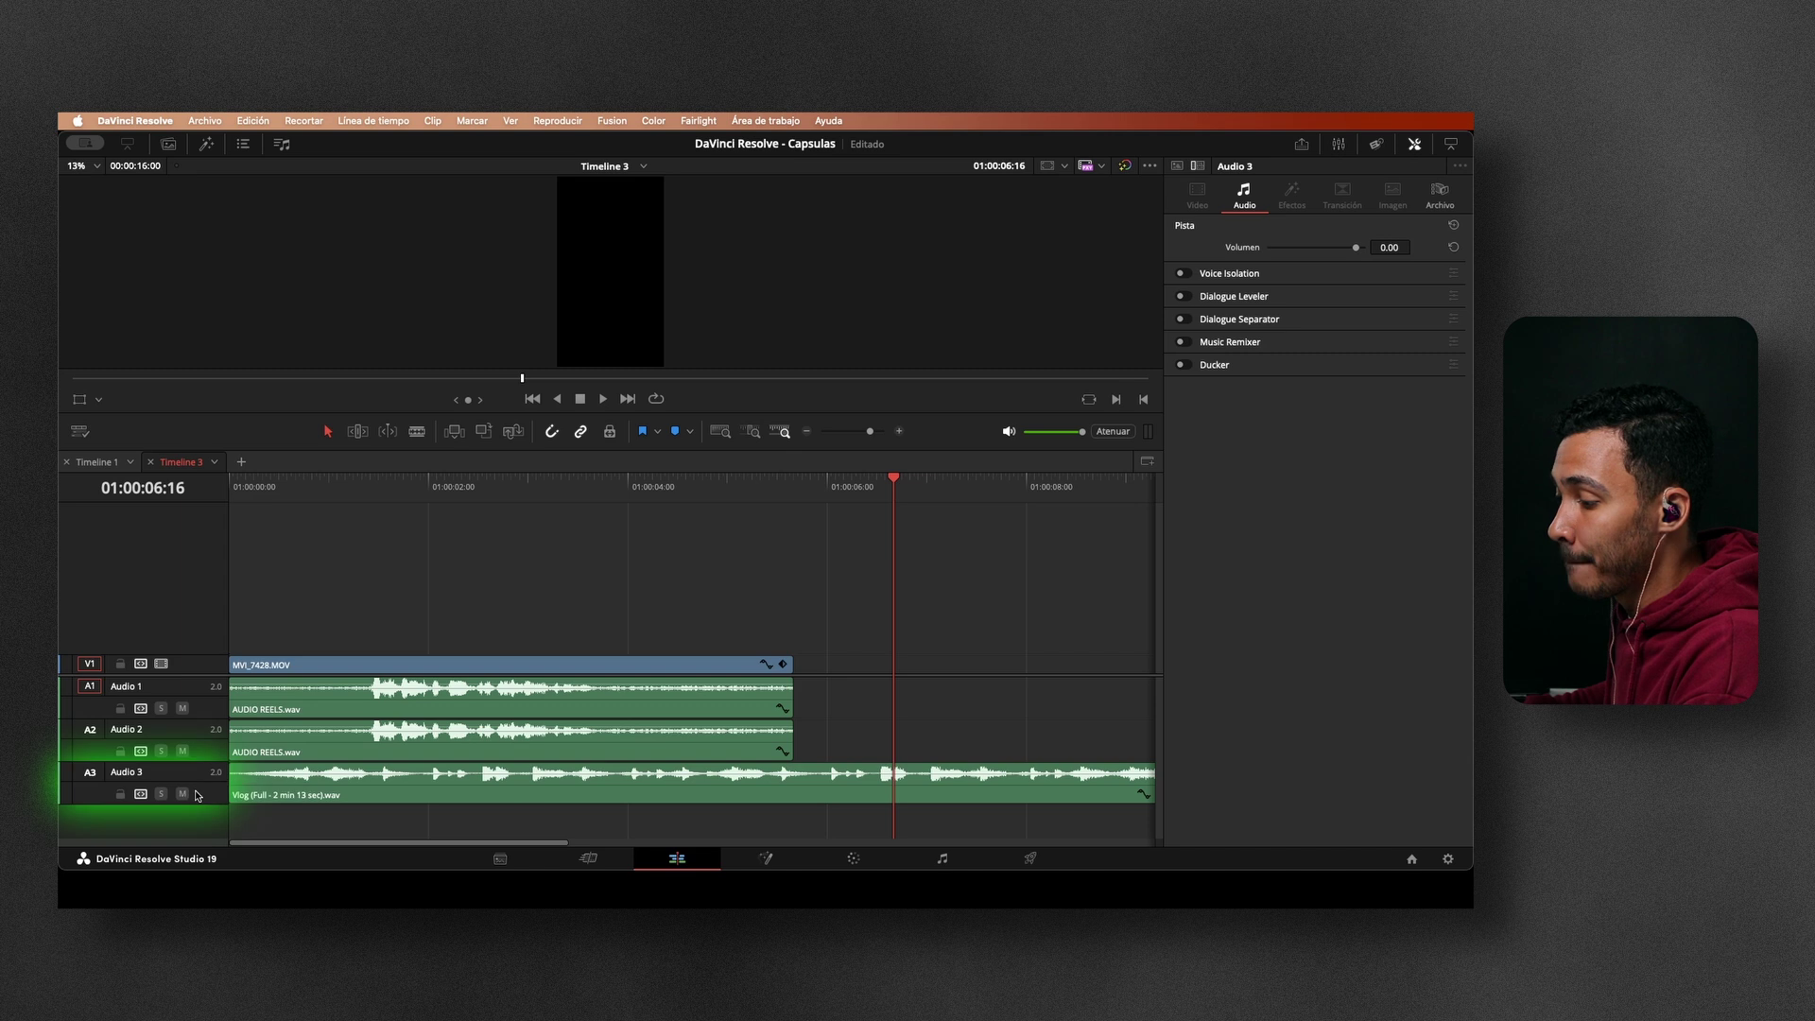
pyautogui.click(313, 791)
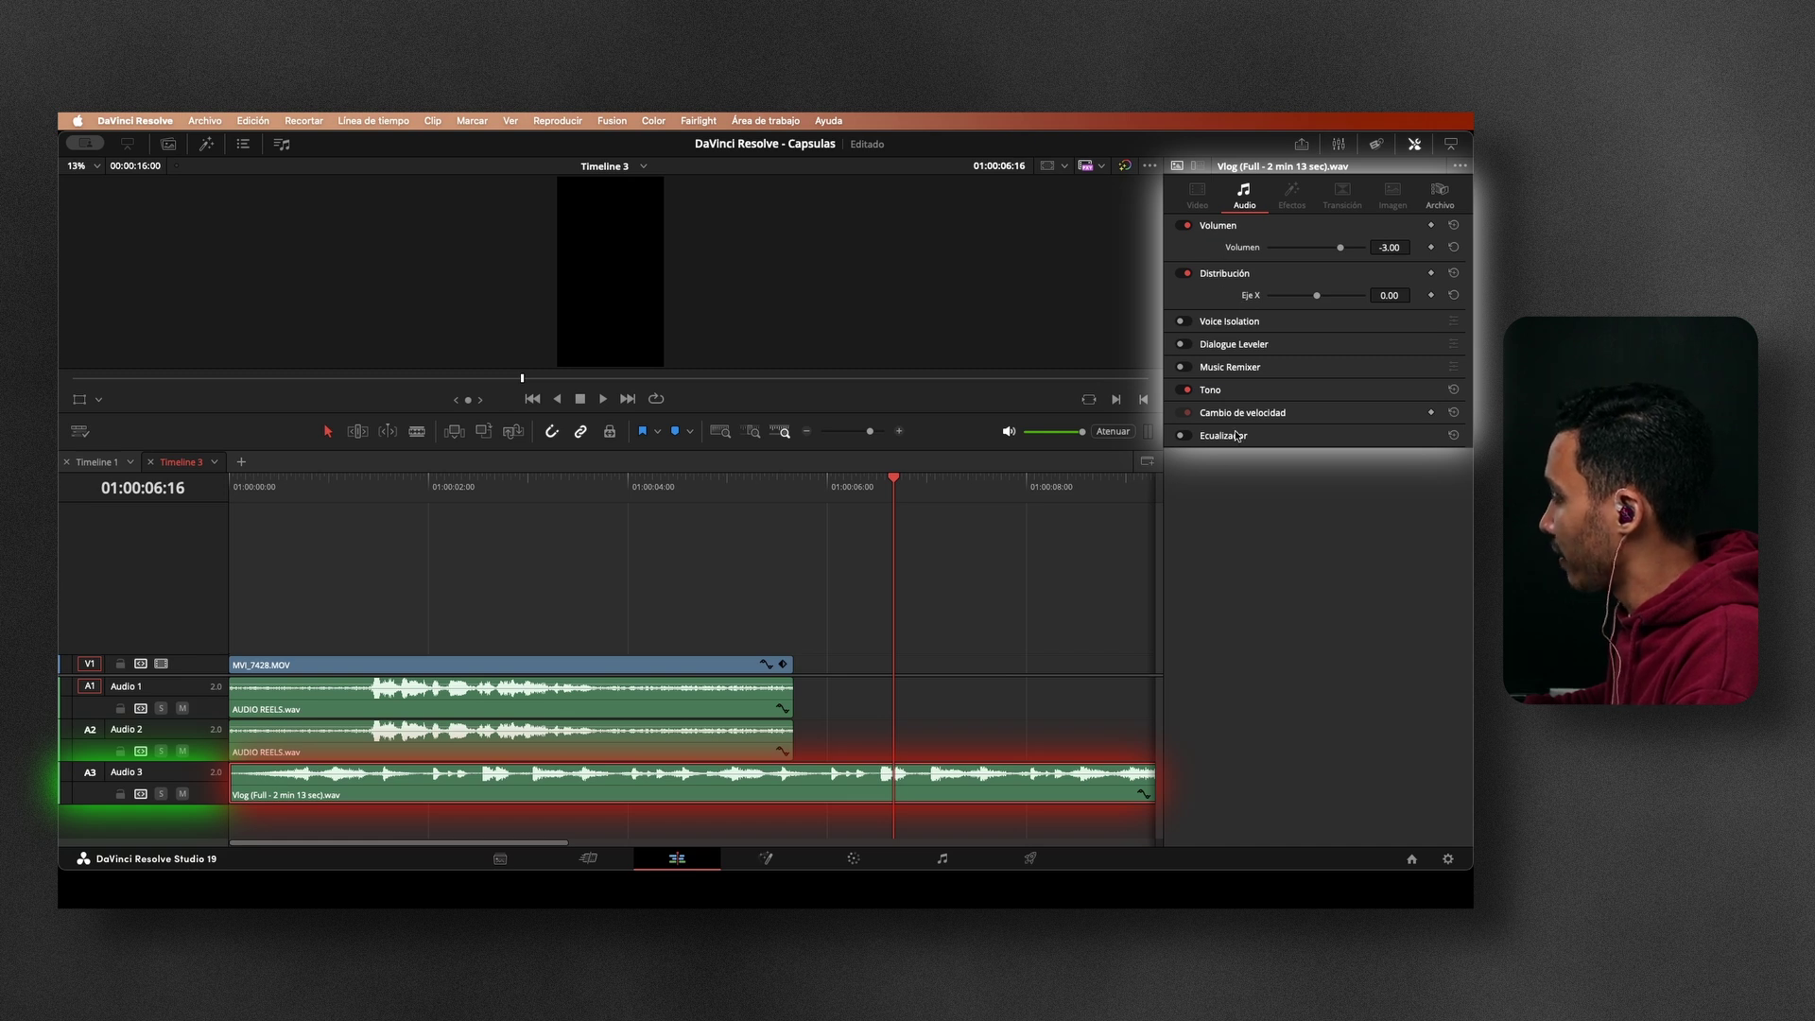
pyautogui.click(208, 798)
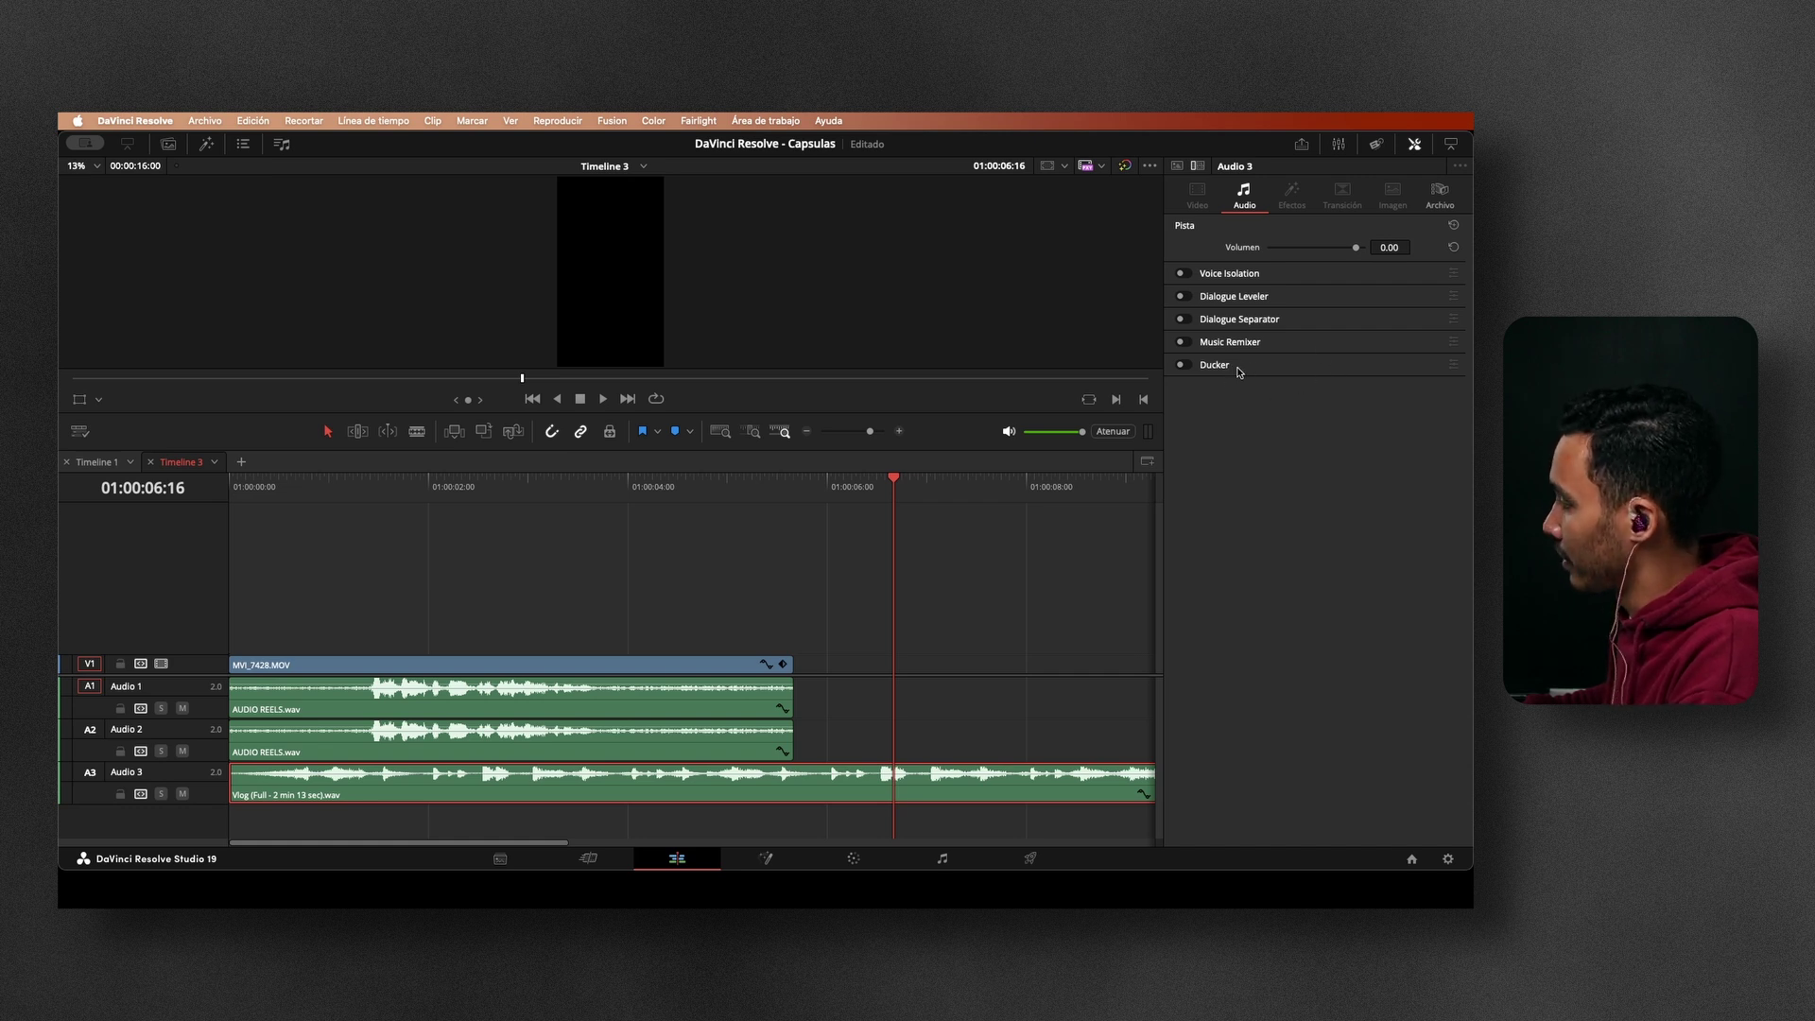
# Step: Enable the Ducker on Audio 3, keyed to Audio 1 at 13.6, and audition the ducking
pyautogui.click(1180, 367)
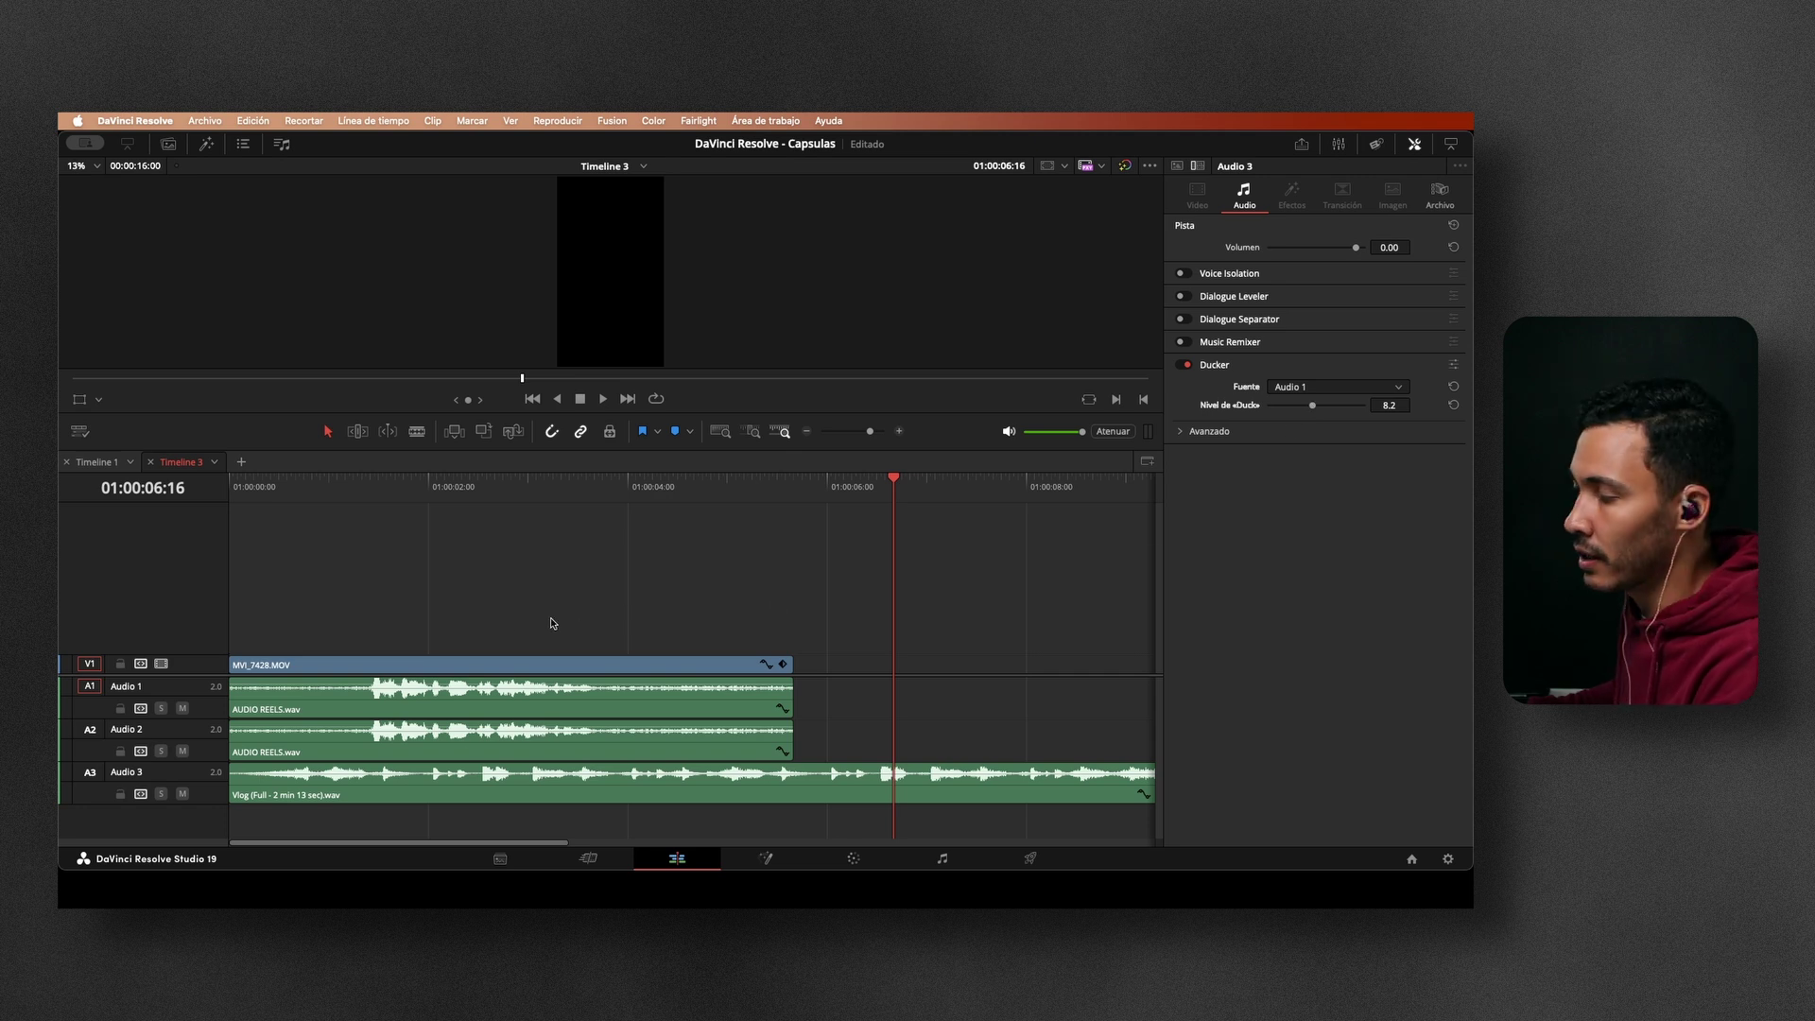
pyautogui.press('space')
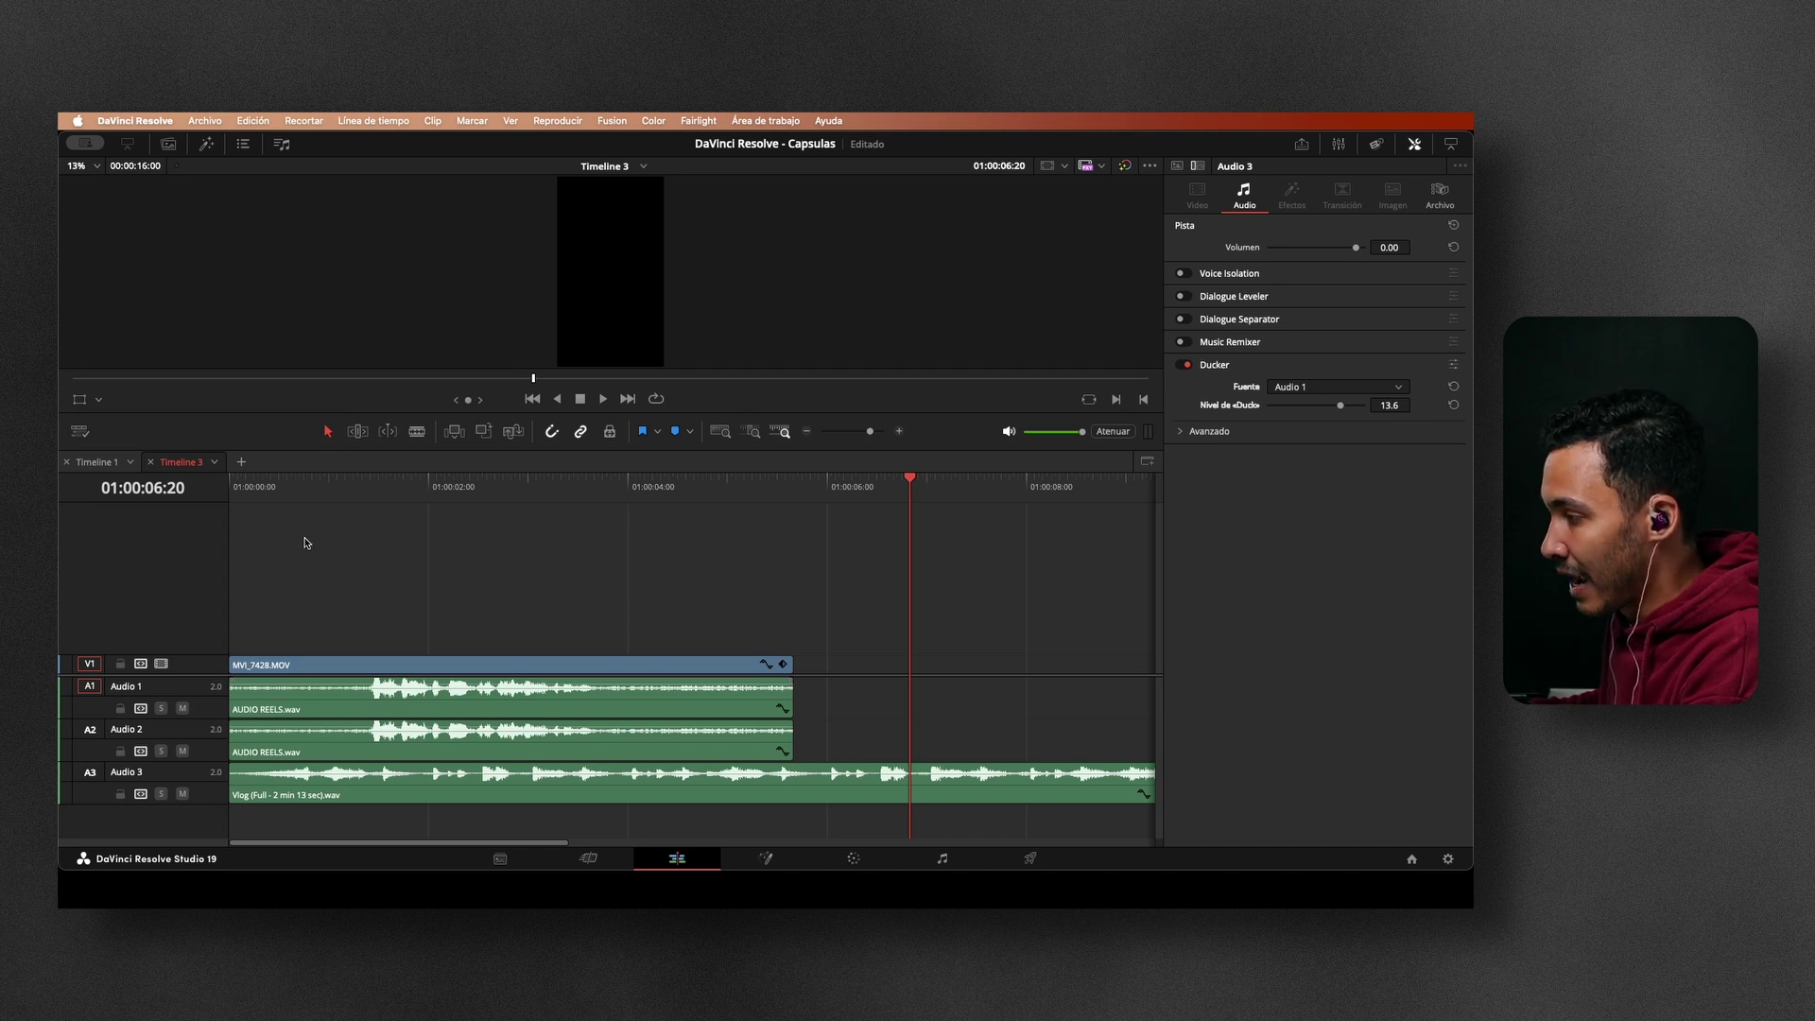
pyautogui.click(279, 486)
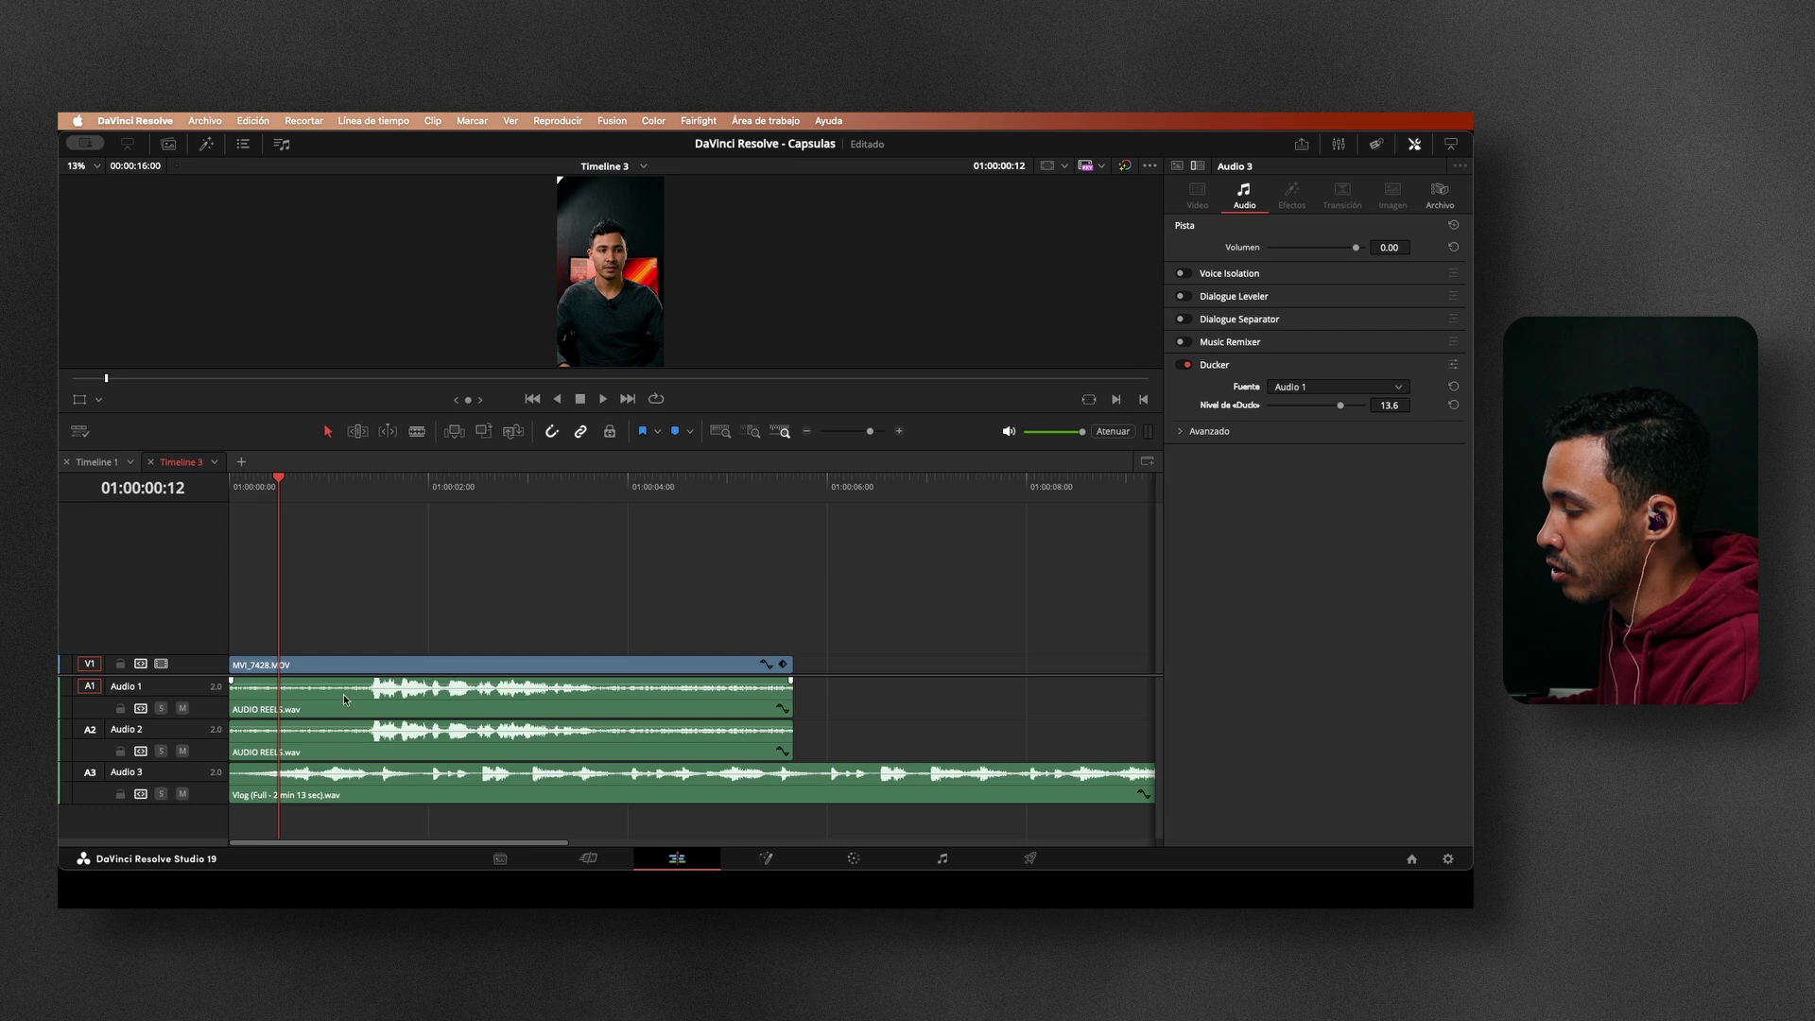
# Step: Trim the Audio 1 and Audio 2 voice clip starts by +01:09, select both, and play back
pyautogui.moveTo(230, 698); pyautogui.dragTo(369, 697)
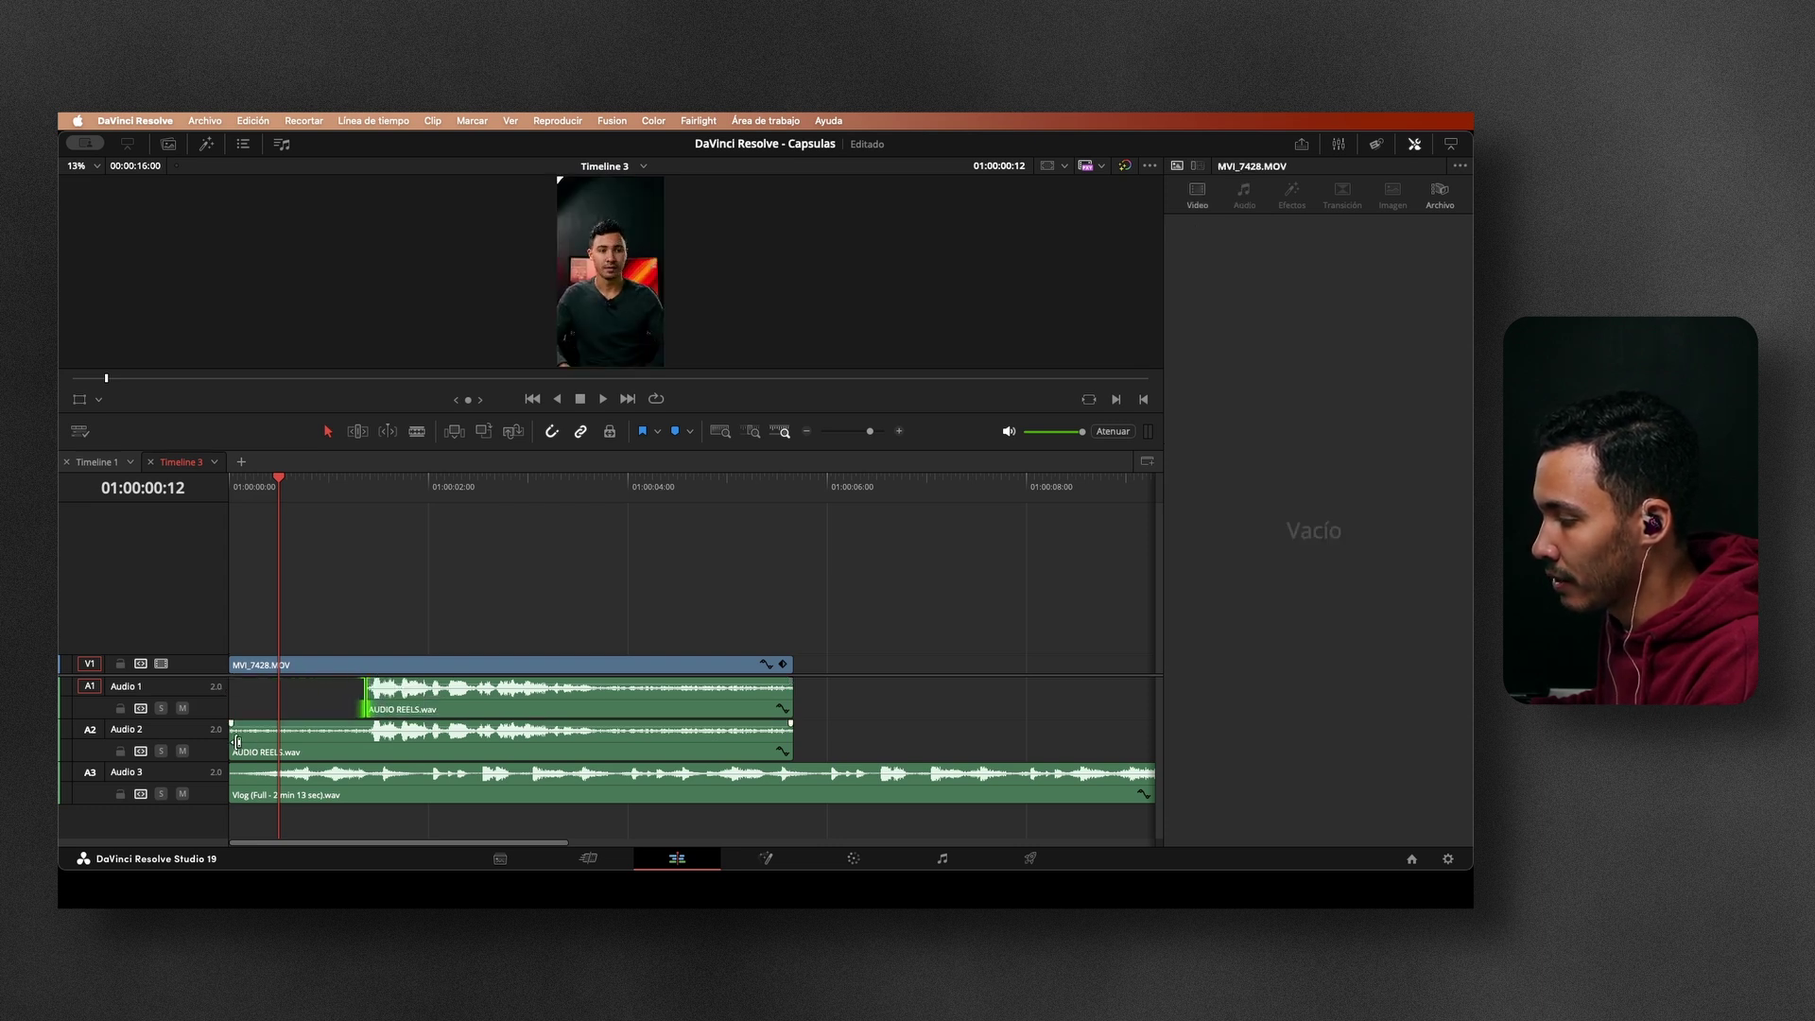
pyautogui.moveTo(231, 744); pyautogui.dragTo(368, 745)
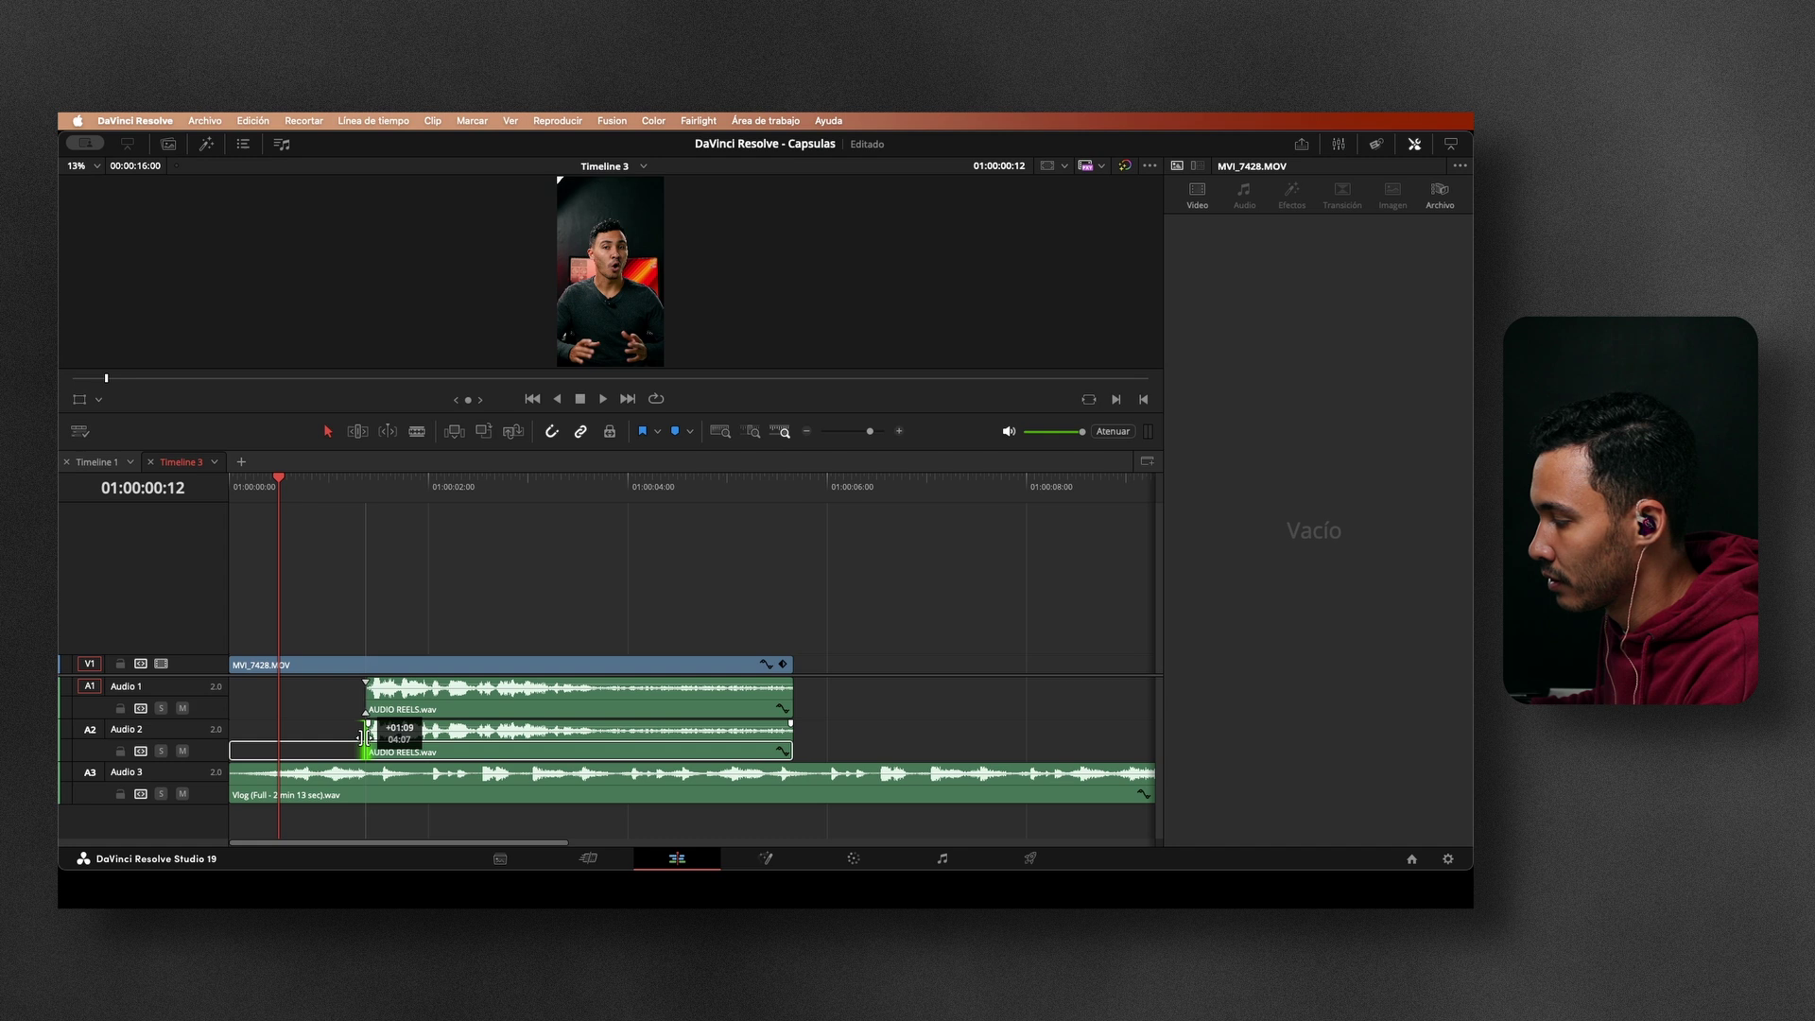
pyautogui.moveTo(802, 728); pyautogui.dragTo(650, 728)
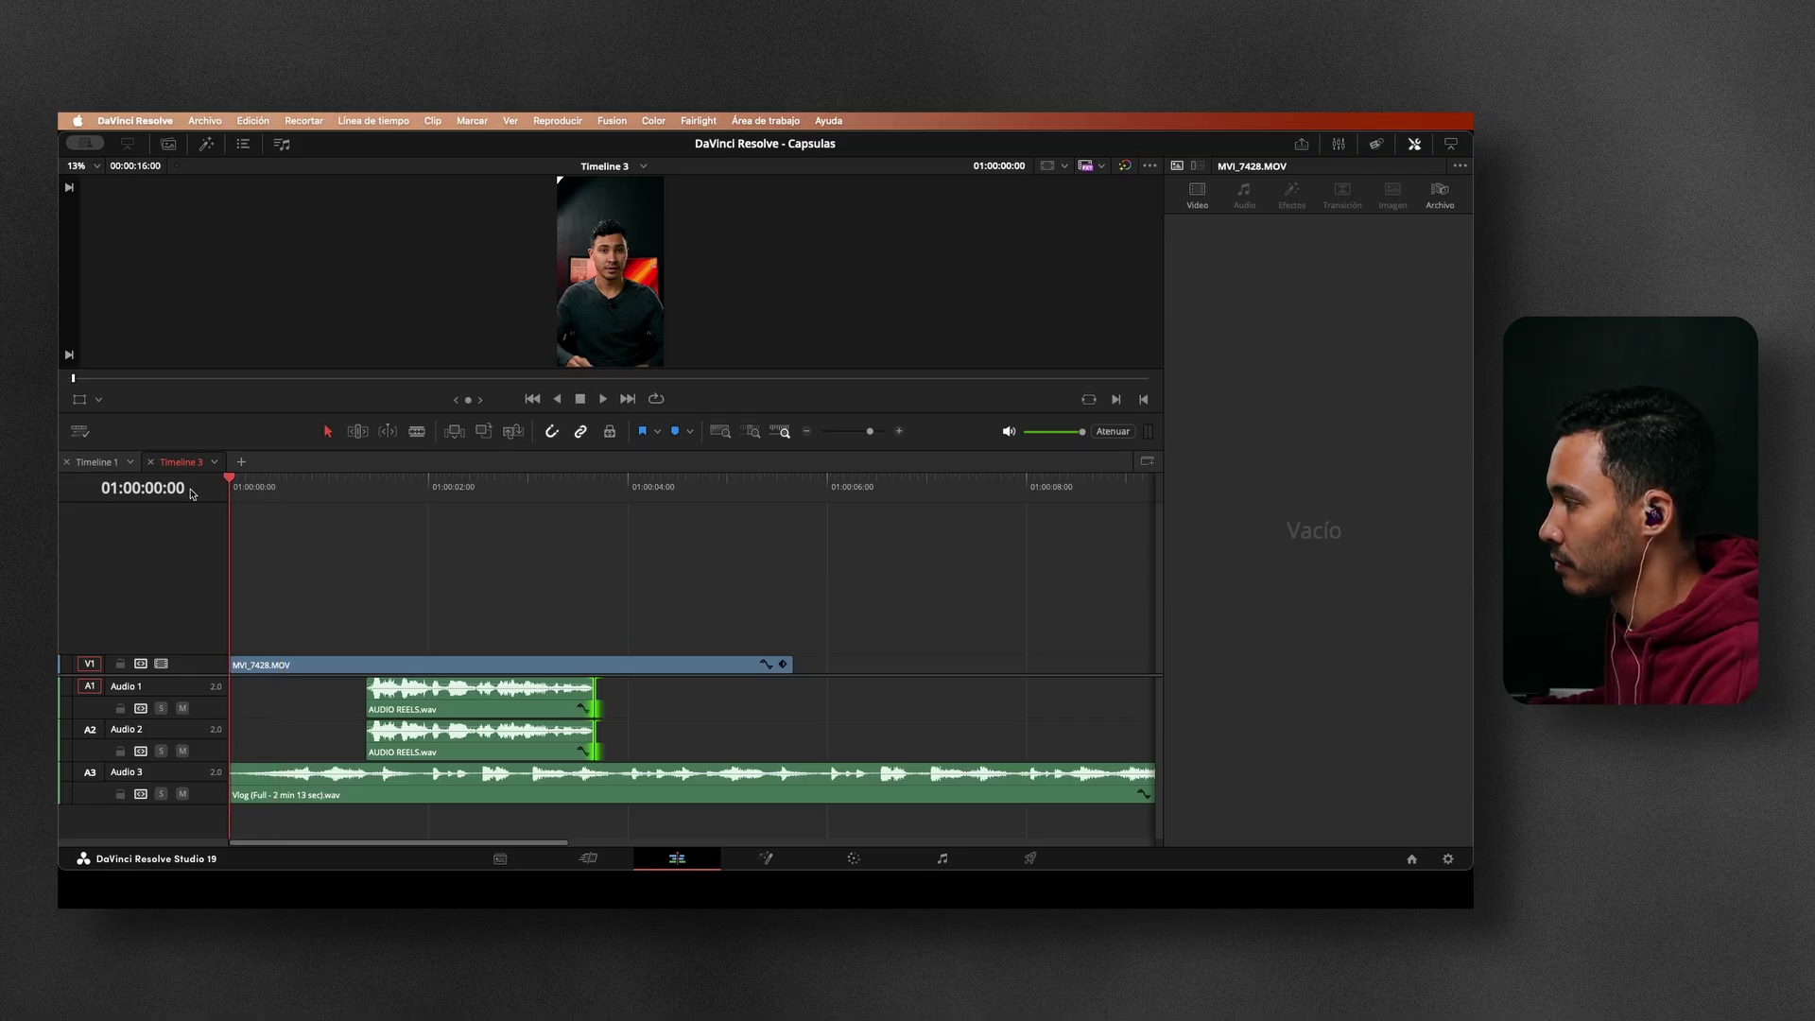
pyautogui.press('space')
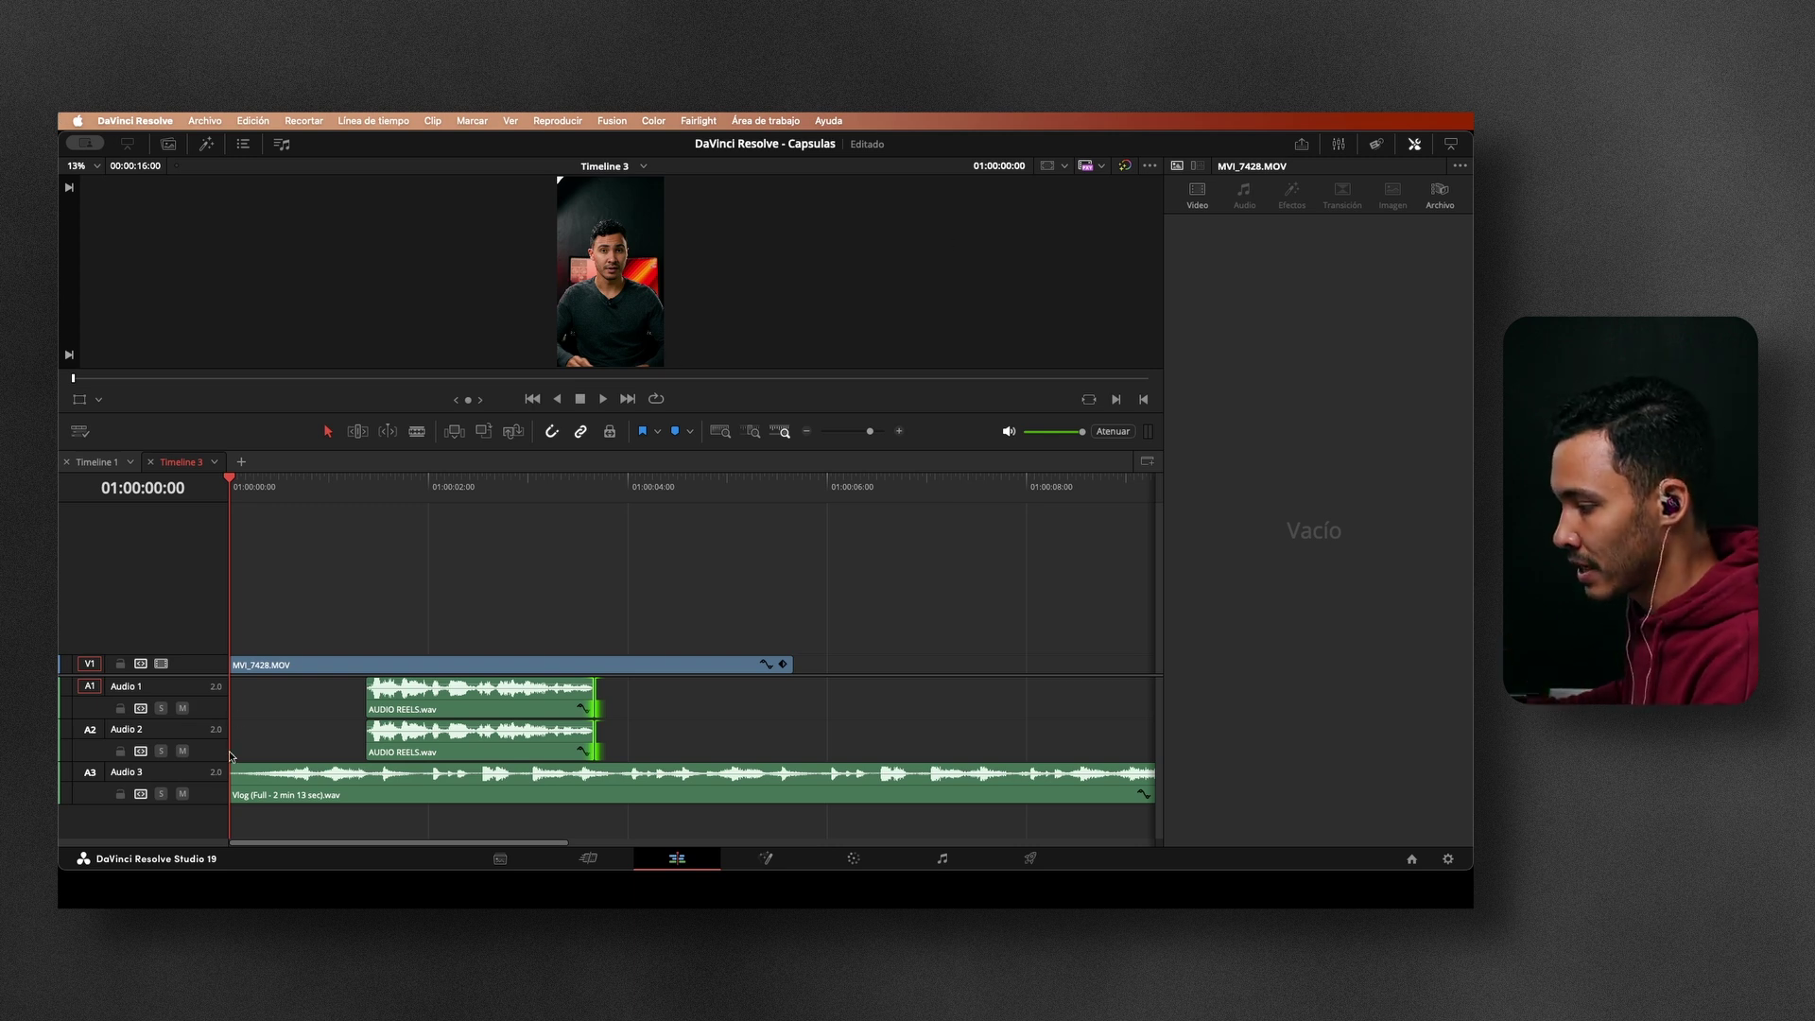
# Step: Set the Audio 3 Ducker duck level to 18.0, audition it, and review its advanced timing
pyautogui.click(203, 796)
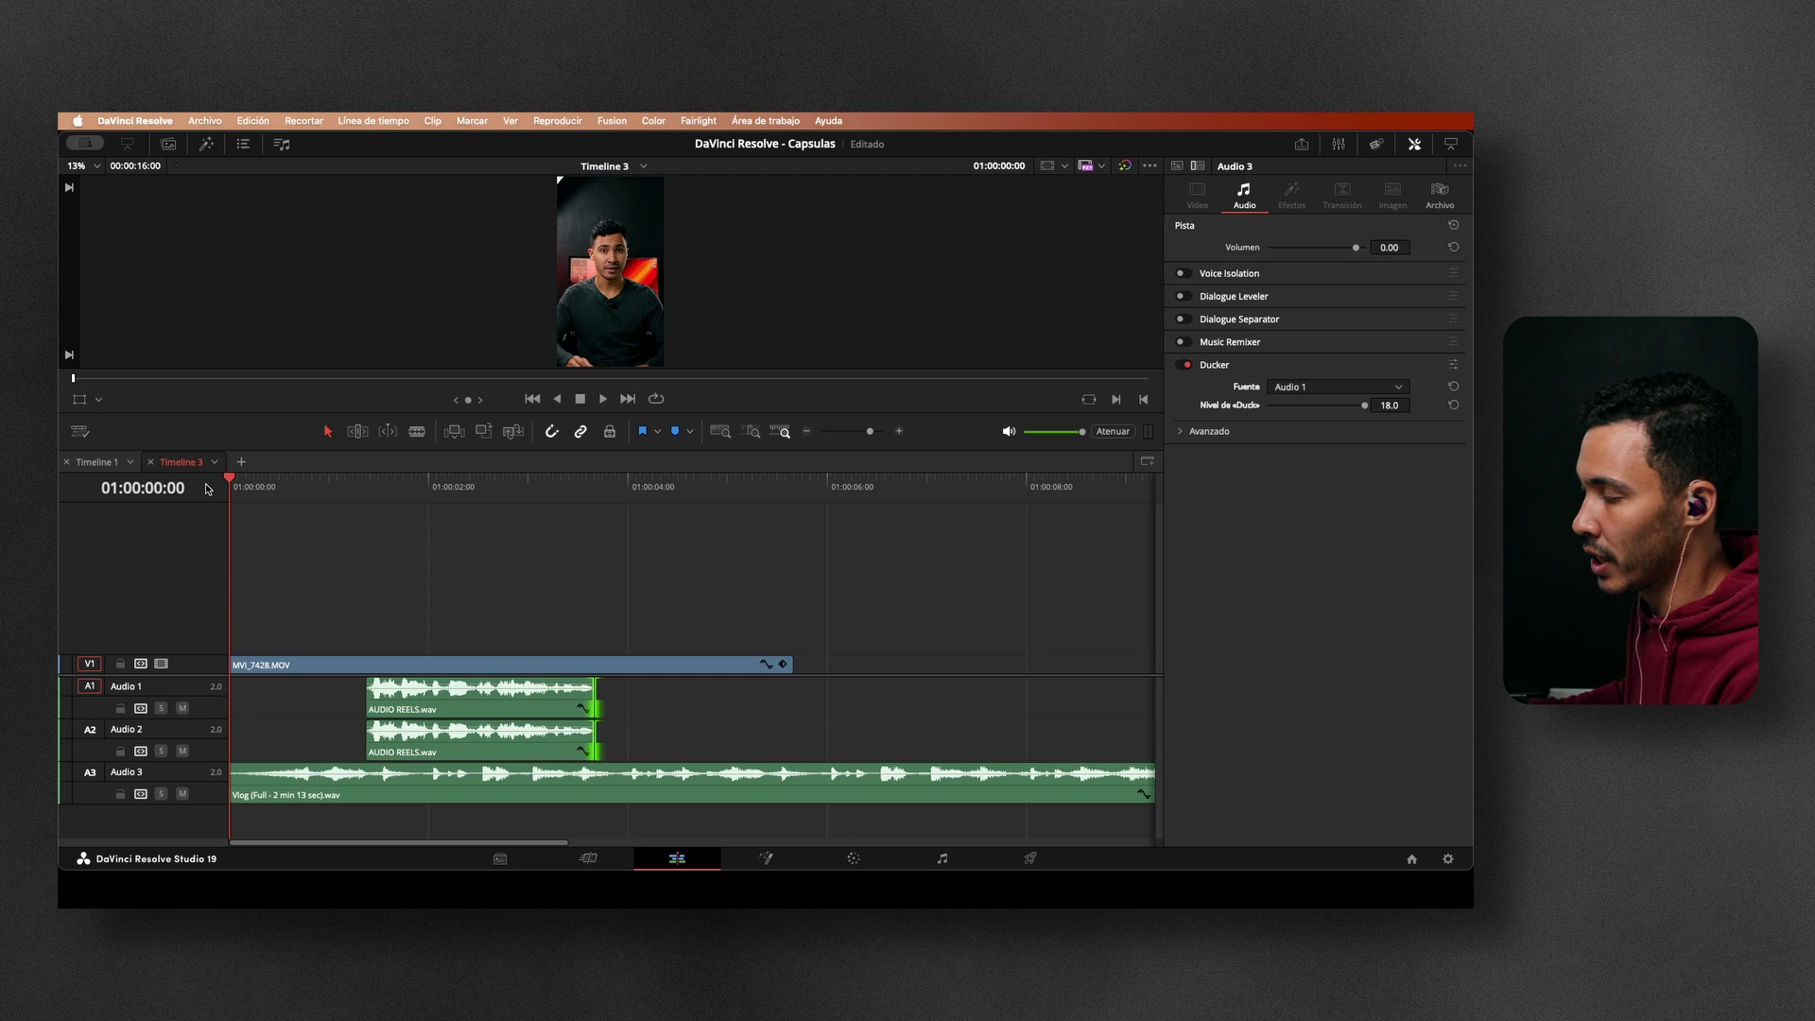
pyautogui.press('space')
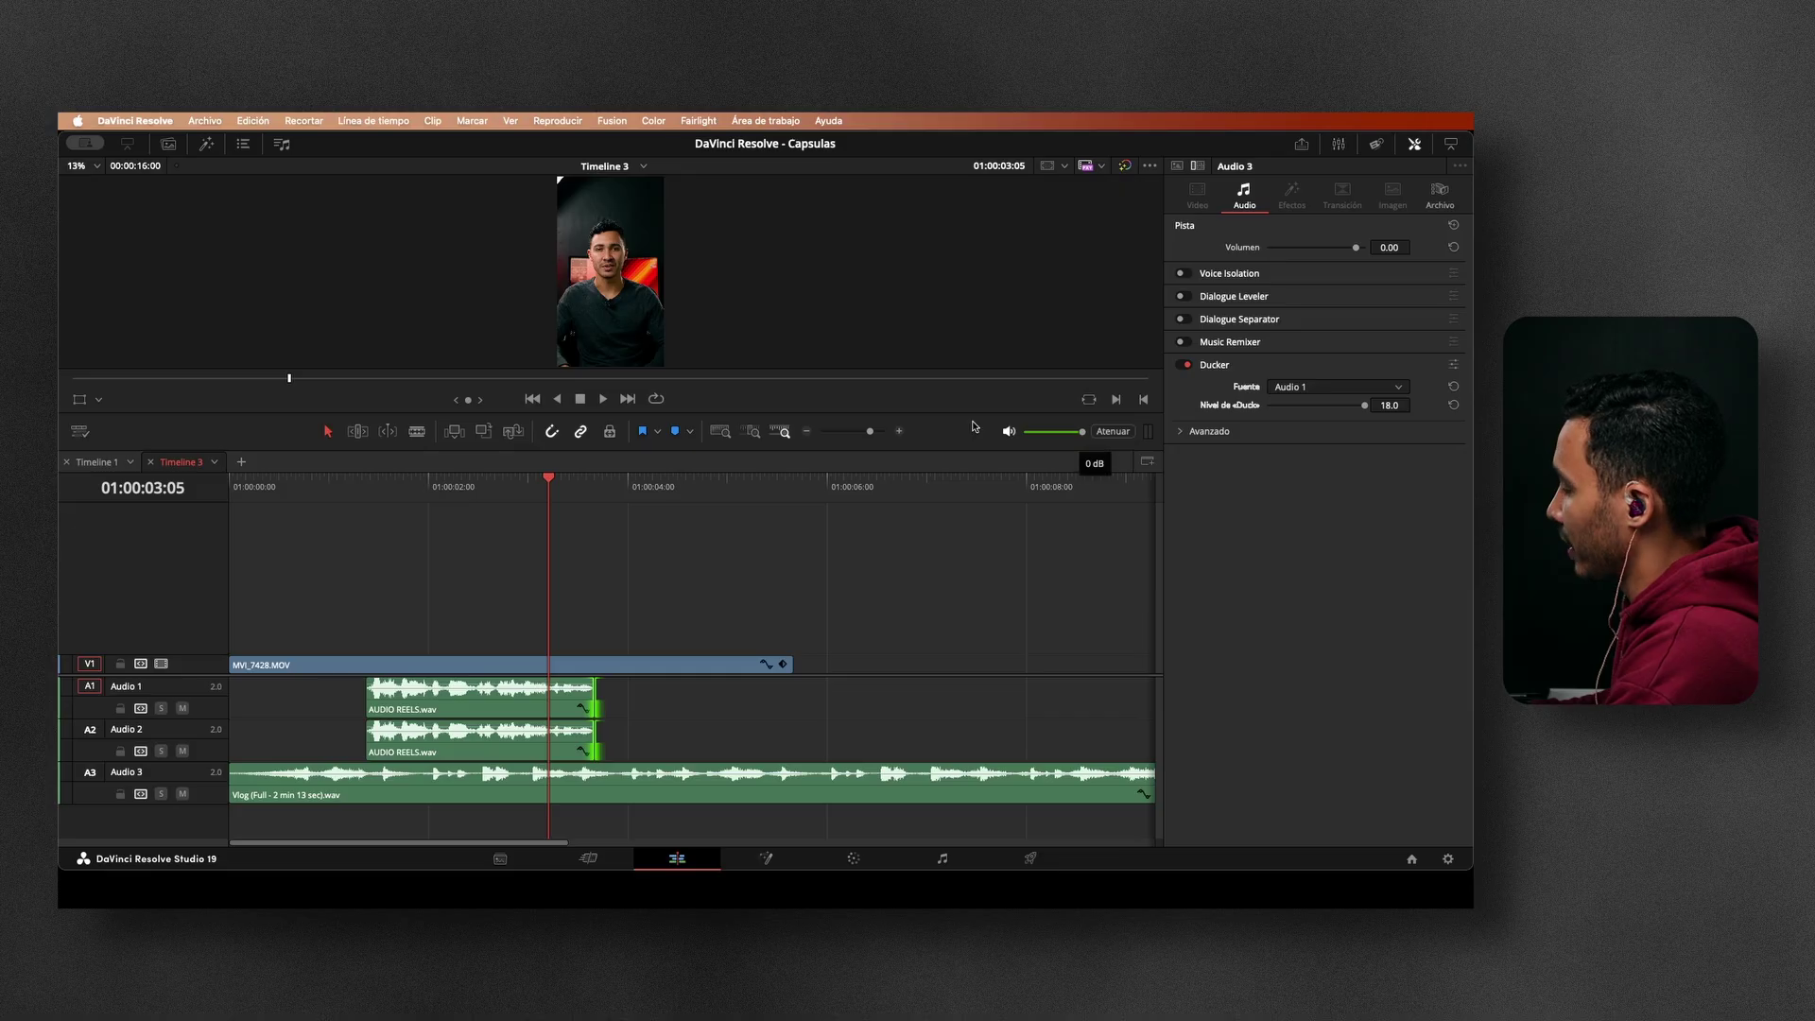
pyautogui.click(1180, 432)
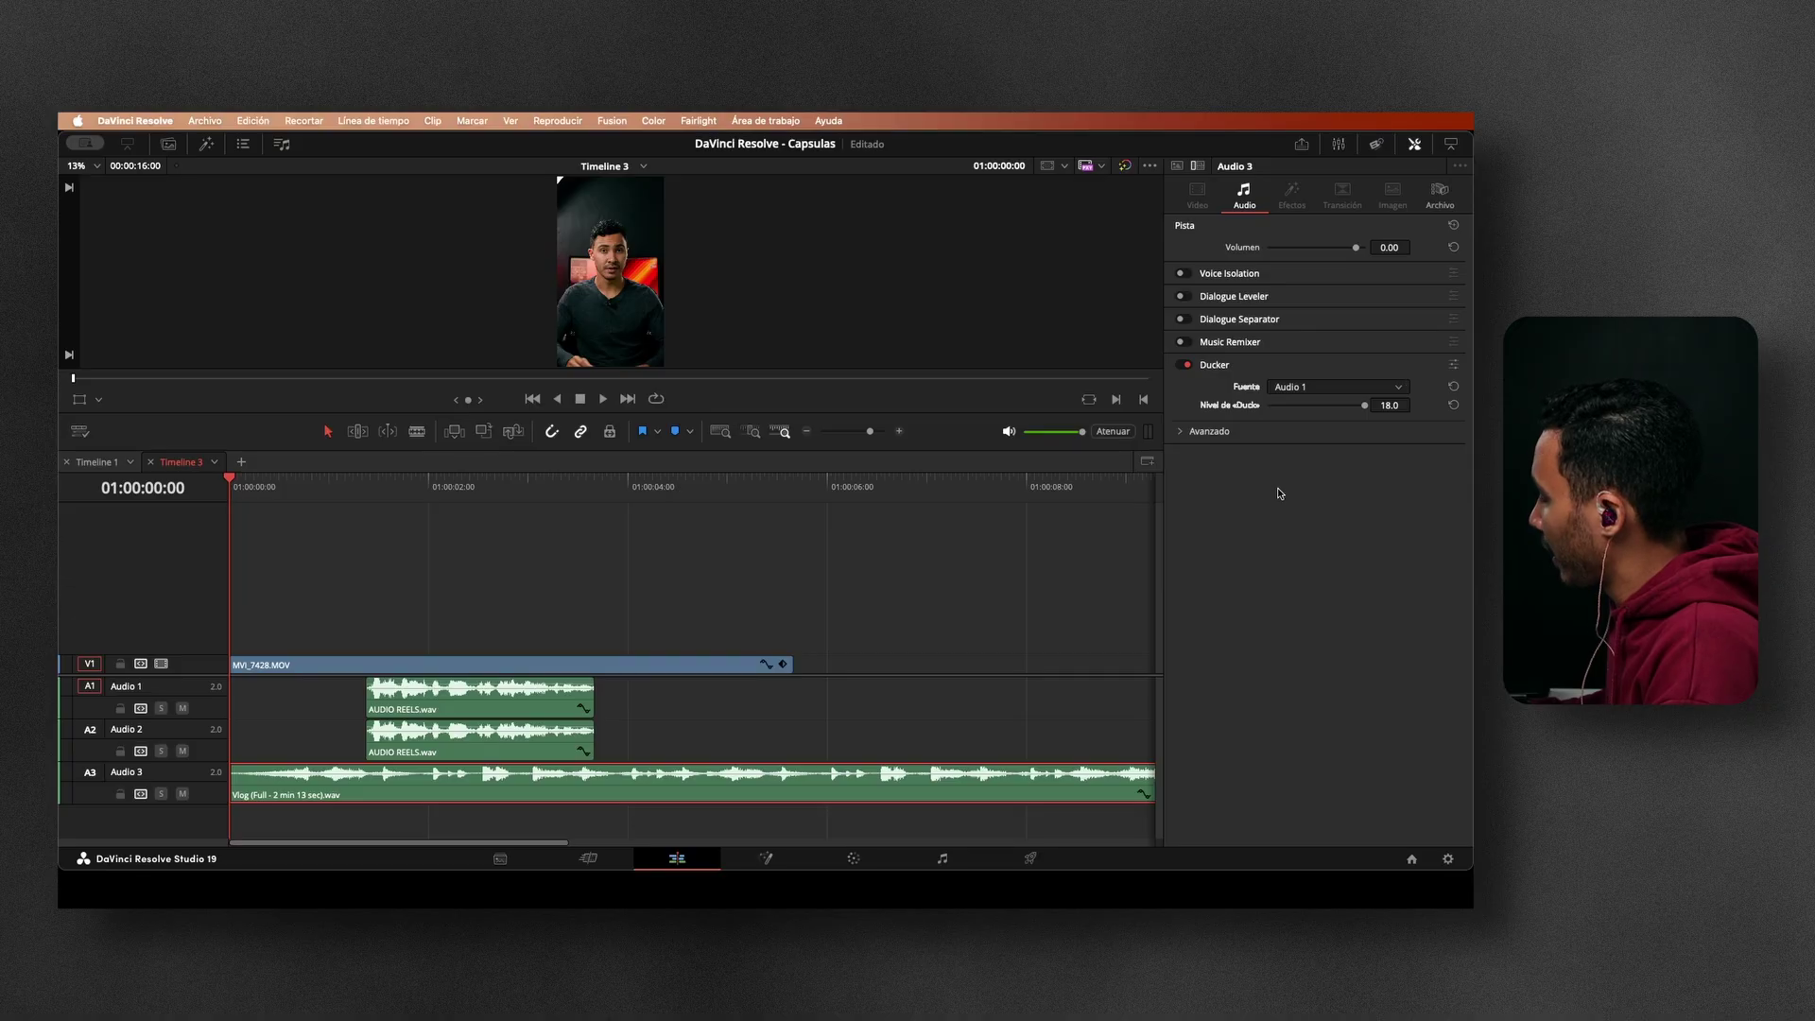
pyautogui.click(1453, 368)
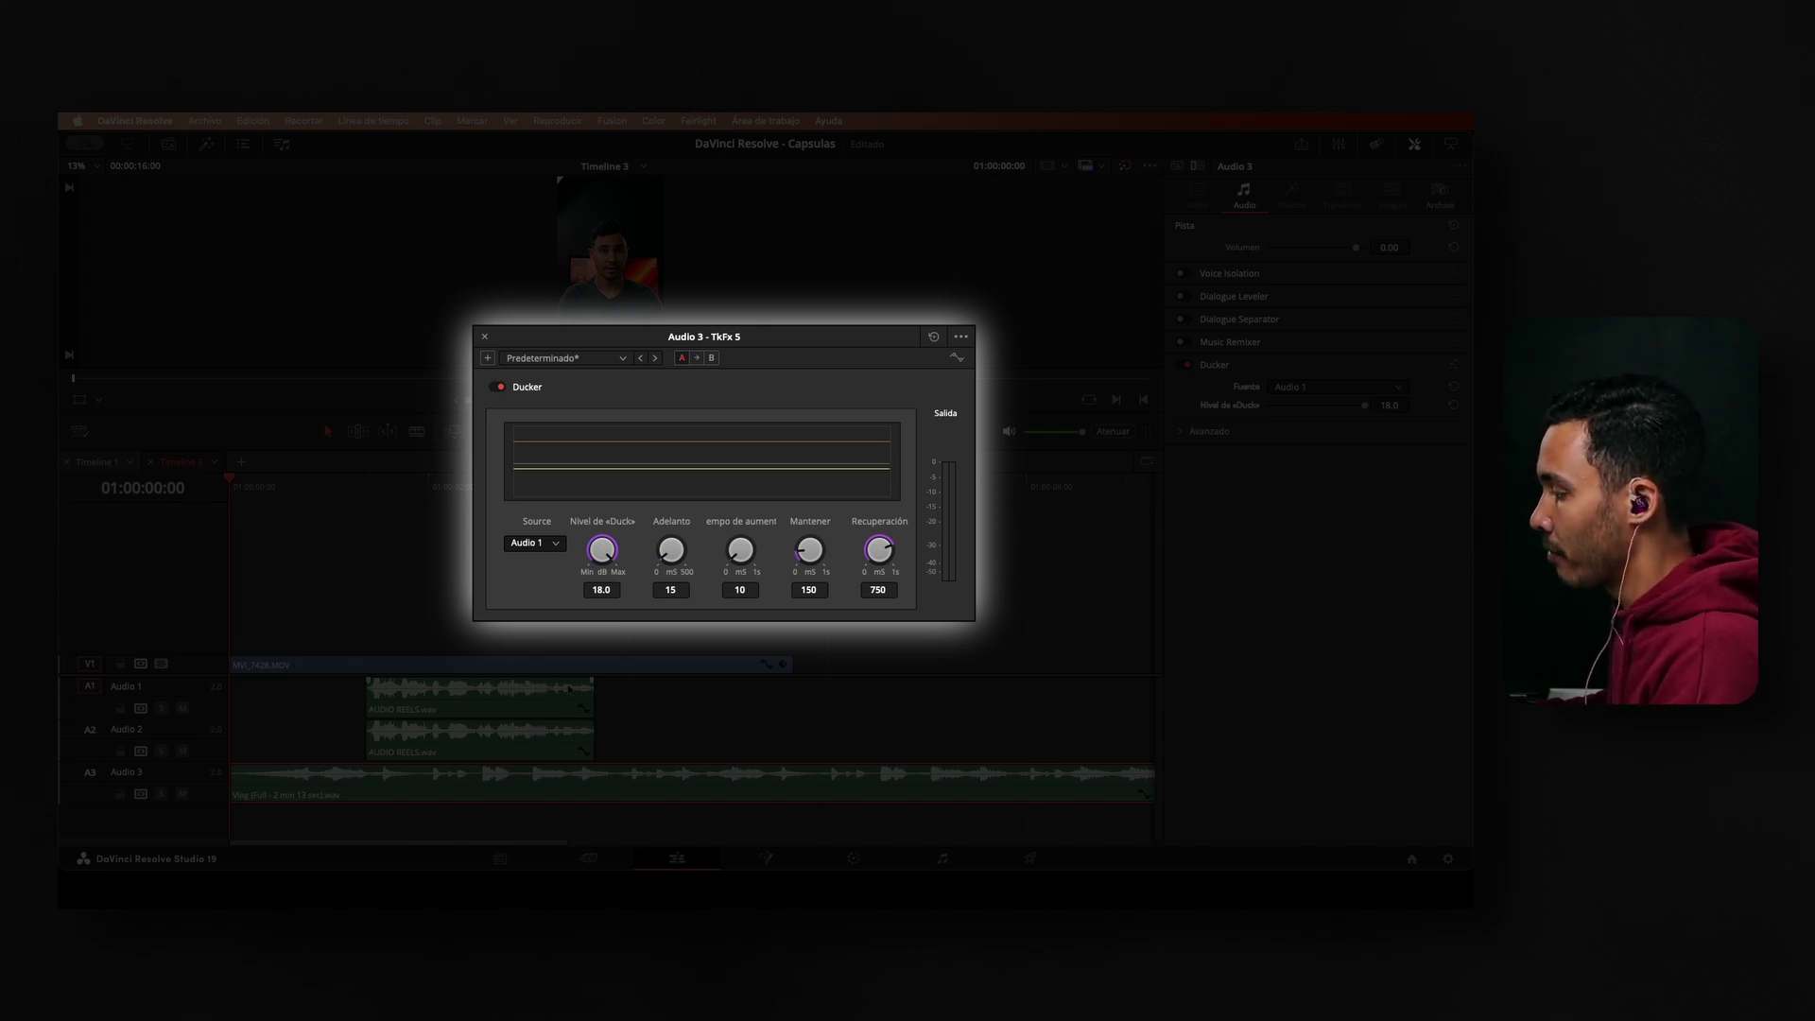
# Step: Set the Ducker lookahead to 500 ms and play the voice passage to hear the ducking
pyautogui.press('space')
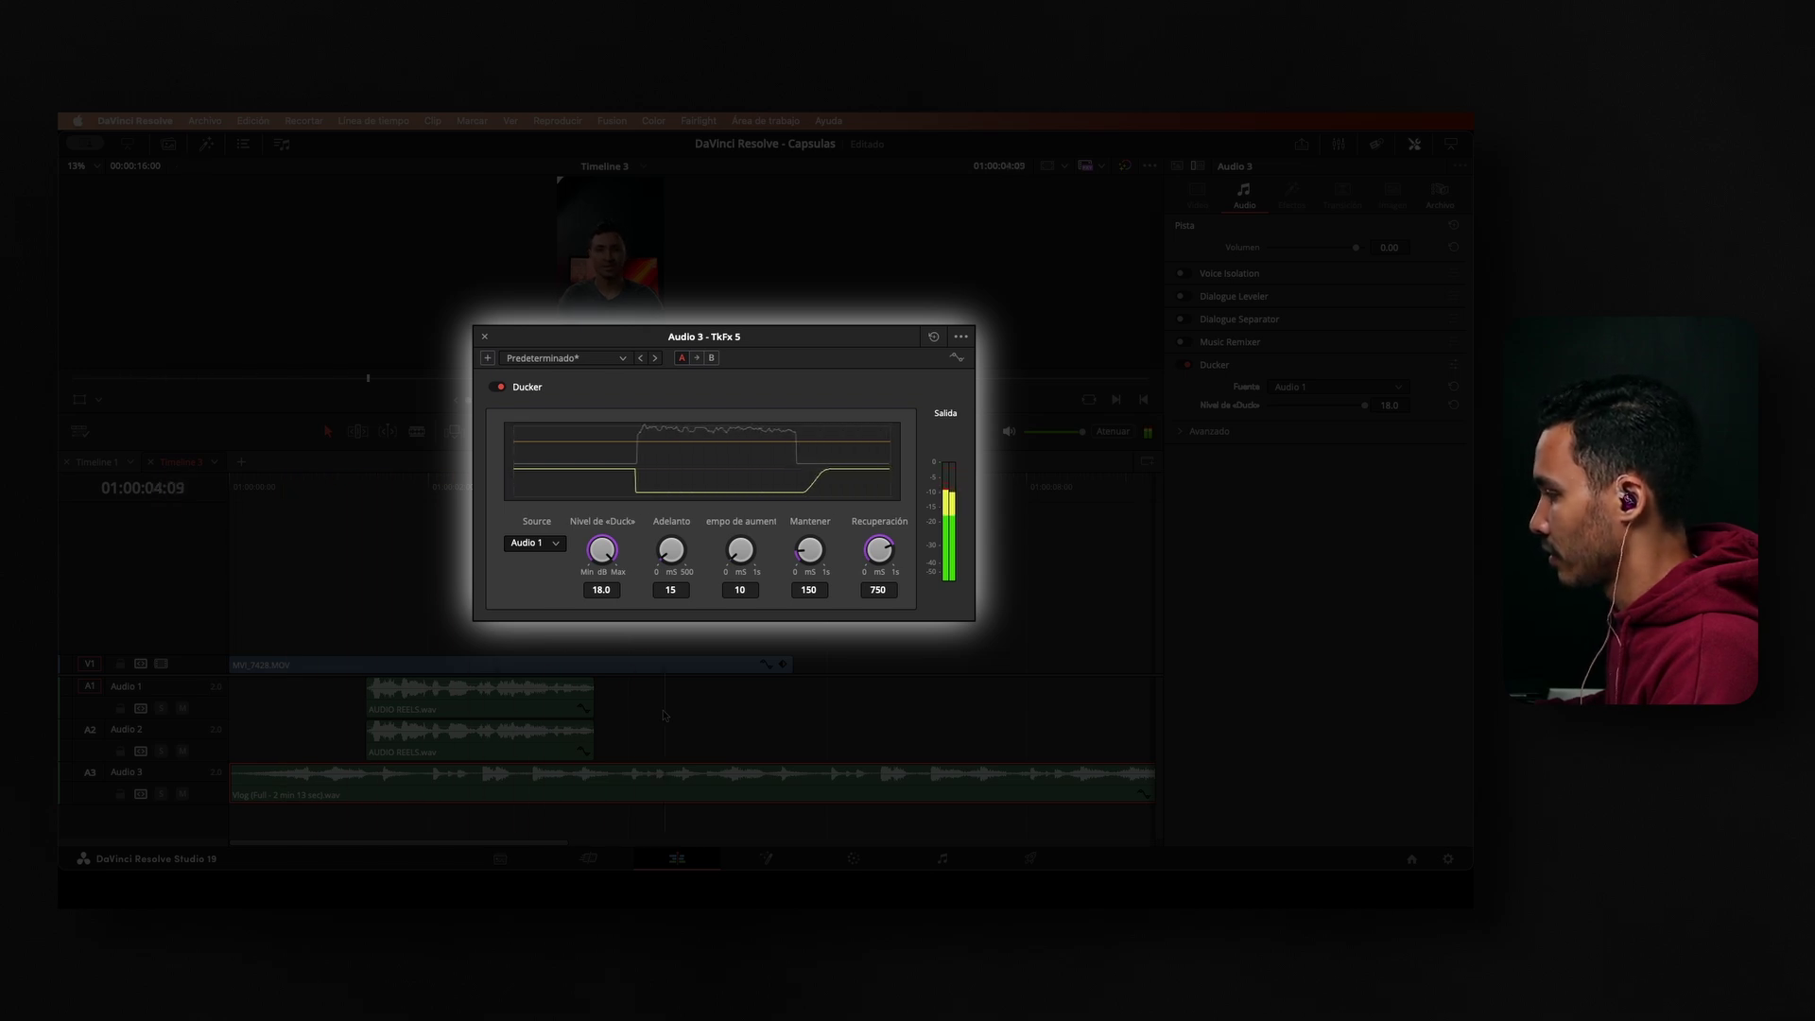
pyautogui.press('space')
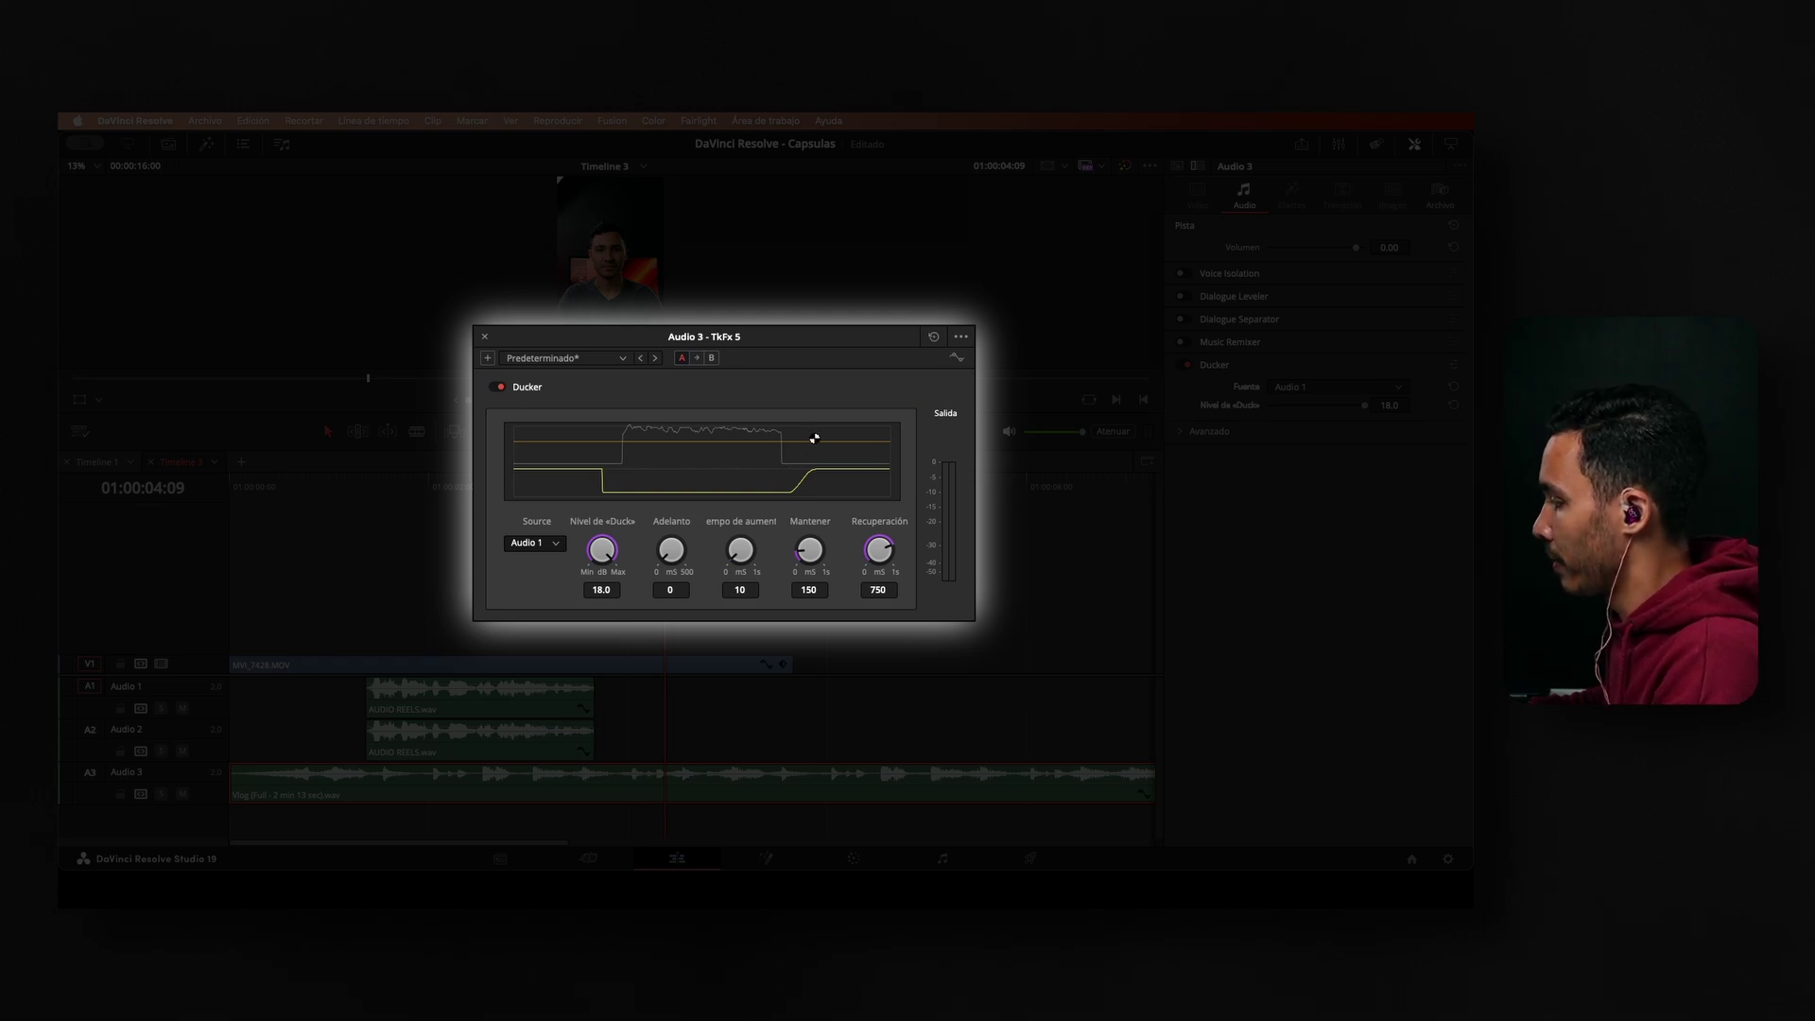
pyautogui.click(369, 487)
pyautogui.press('space')
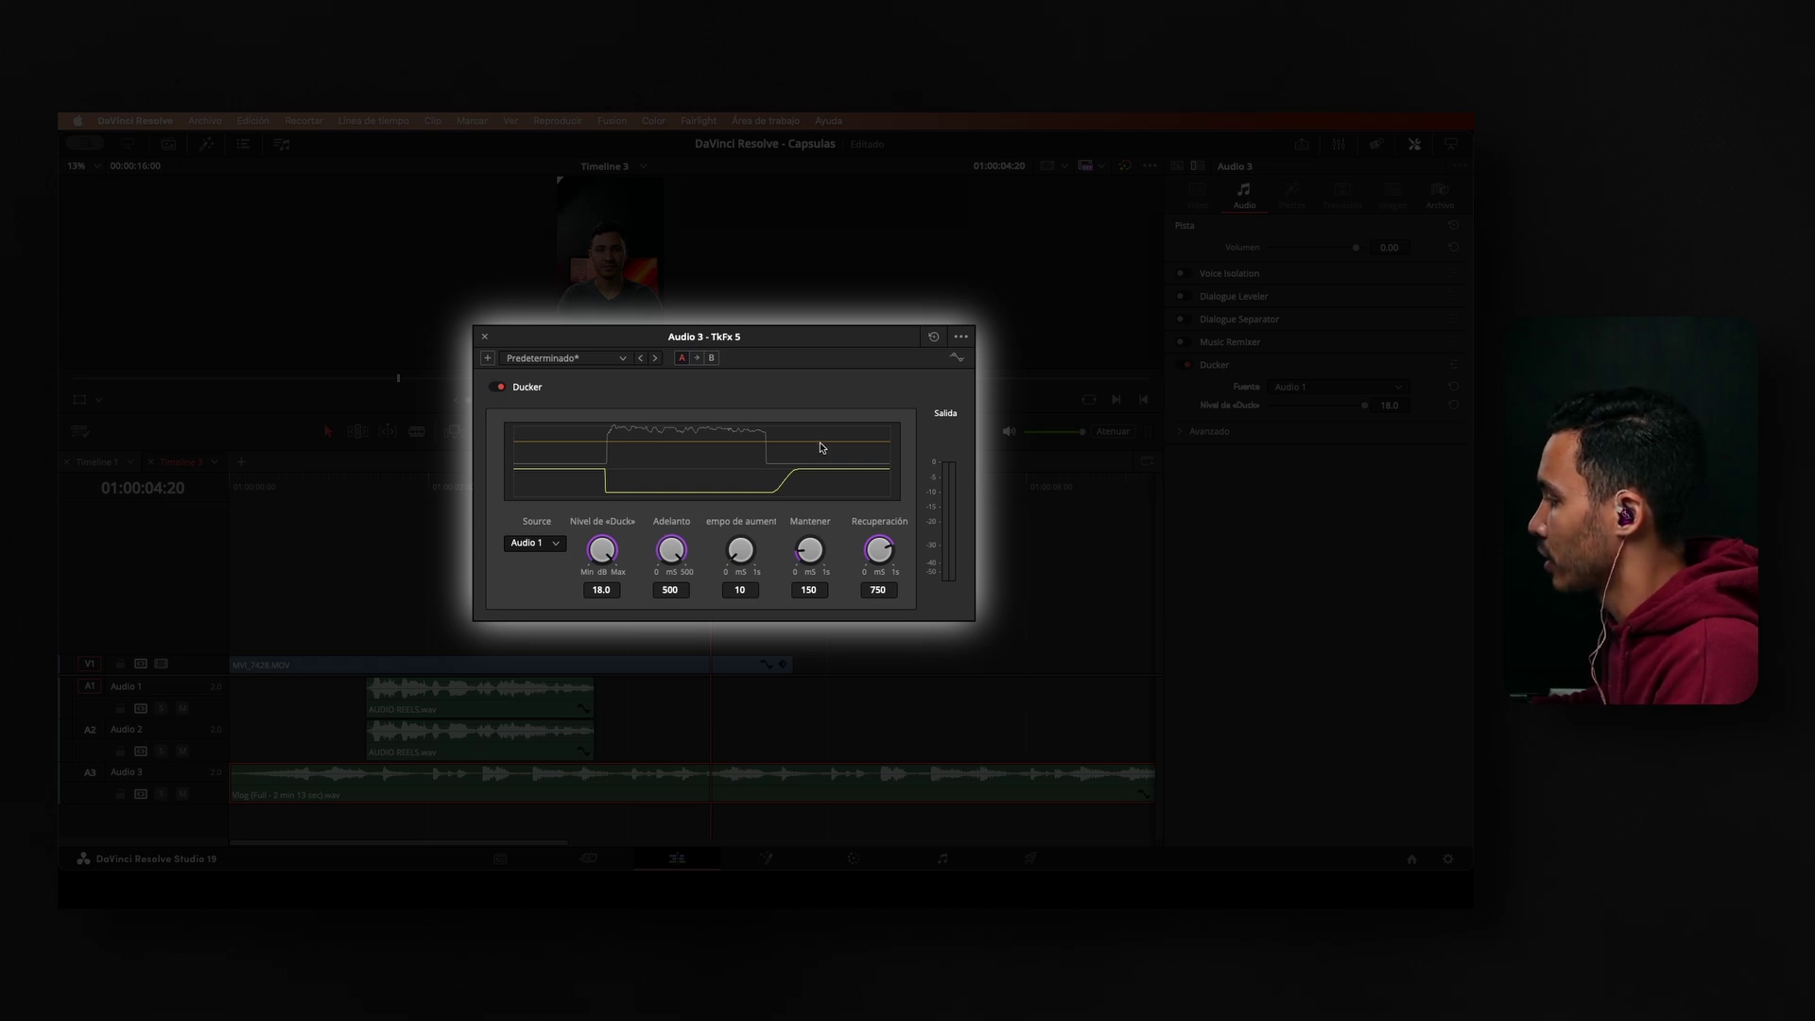
pyautogui.press('Home')
pyautogui.press('space')
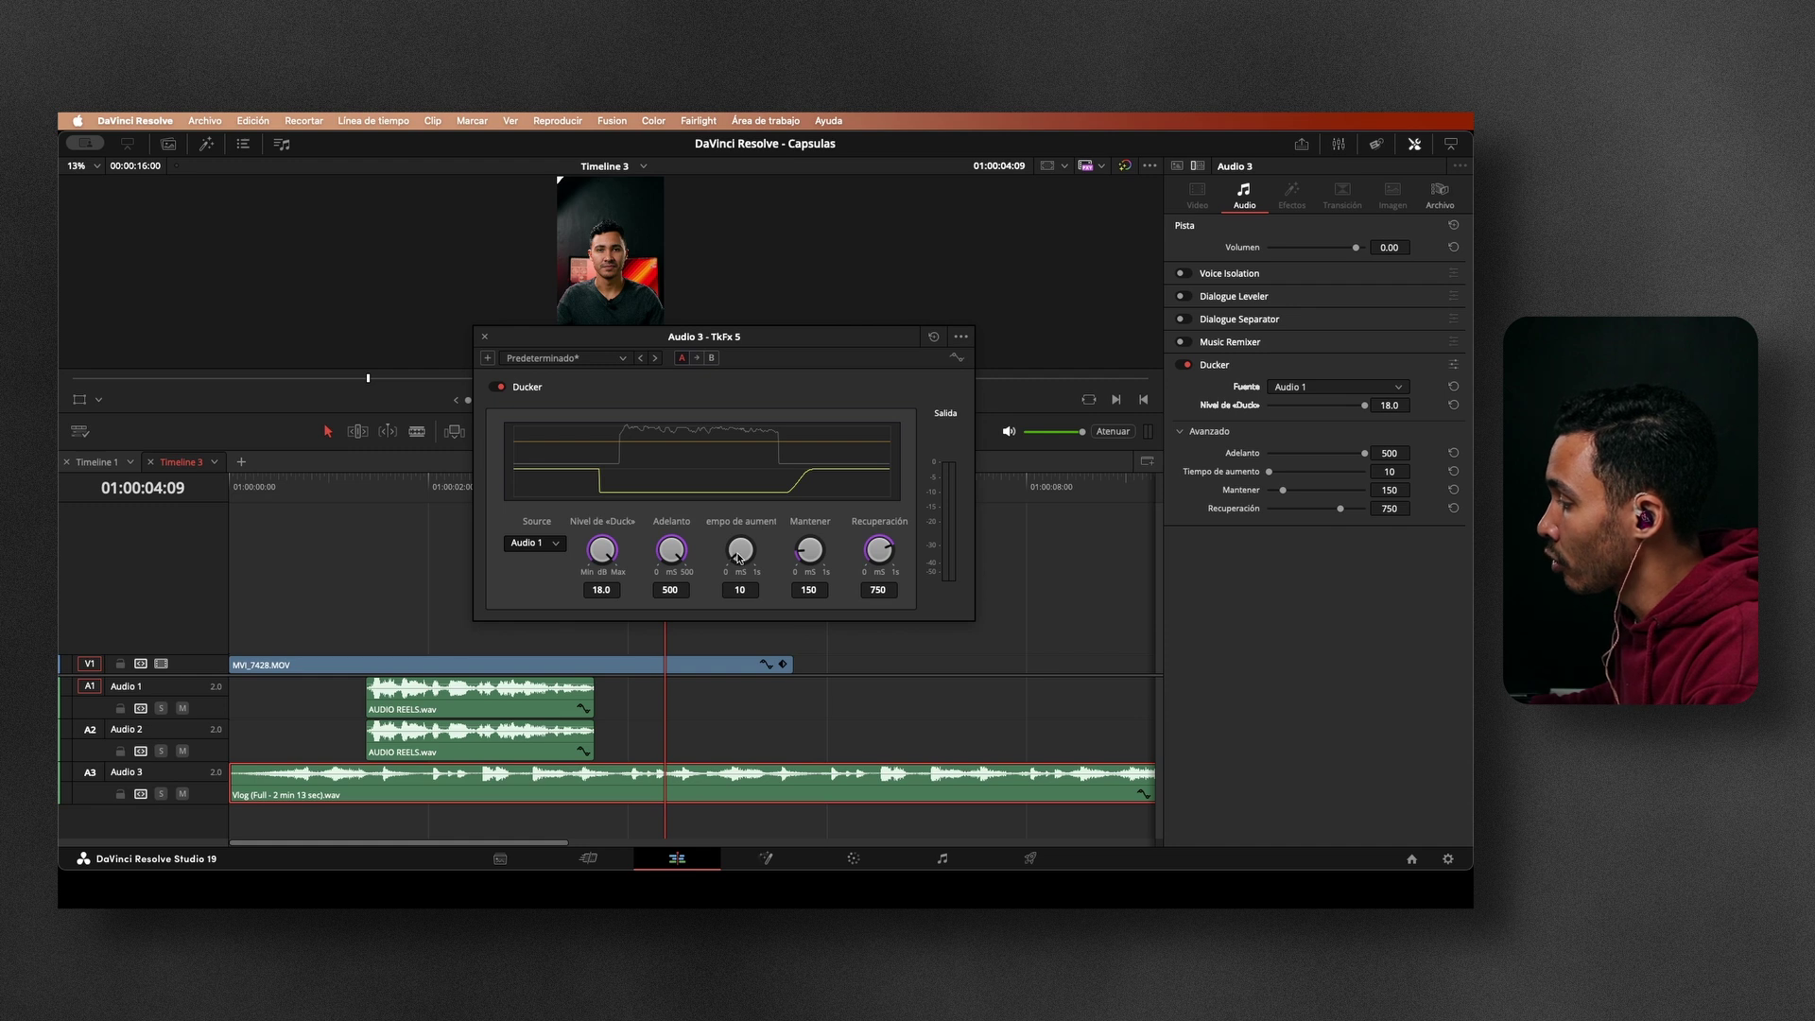
# Step: Try a 1000 ms Ducker attack, save, audition from the start, ending with attack at 0 ms
pyautogui.moveTo(806, 553); pyautogui.dragTo(795, 604)
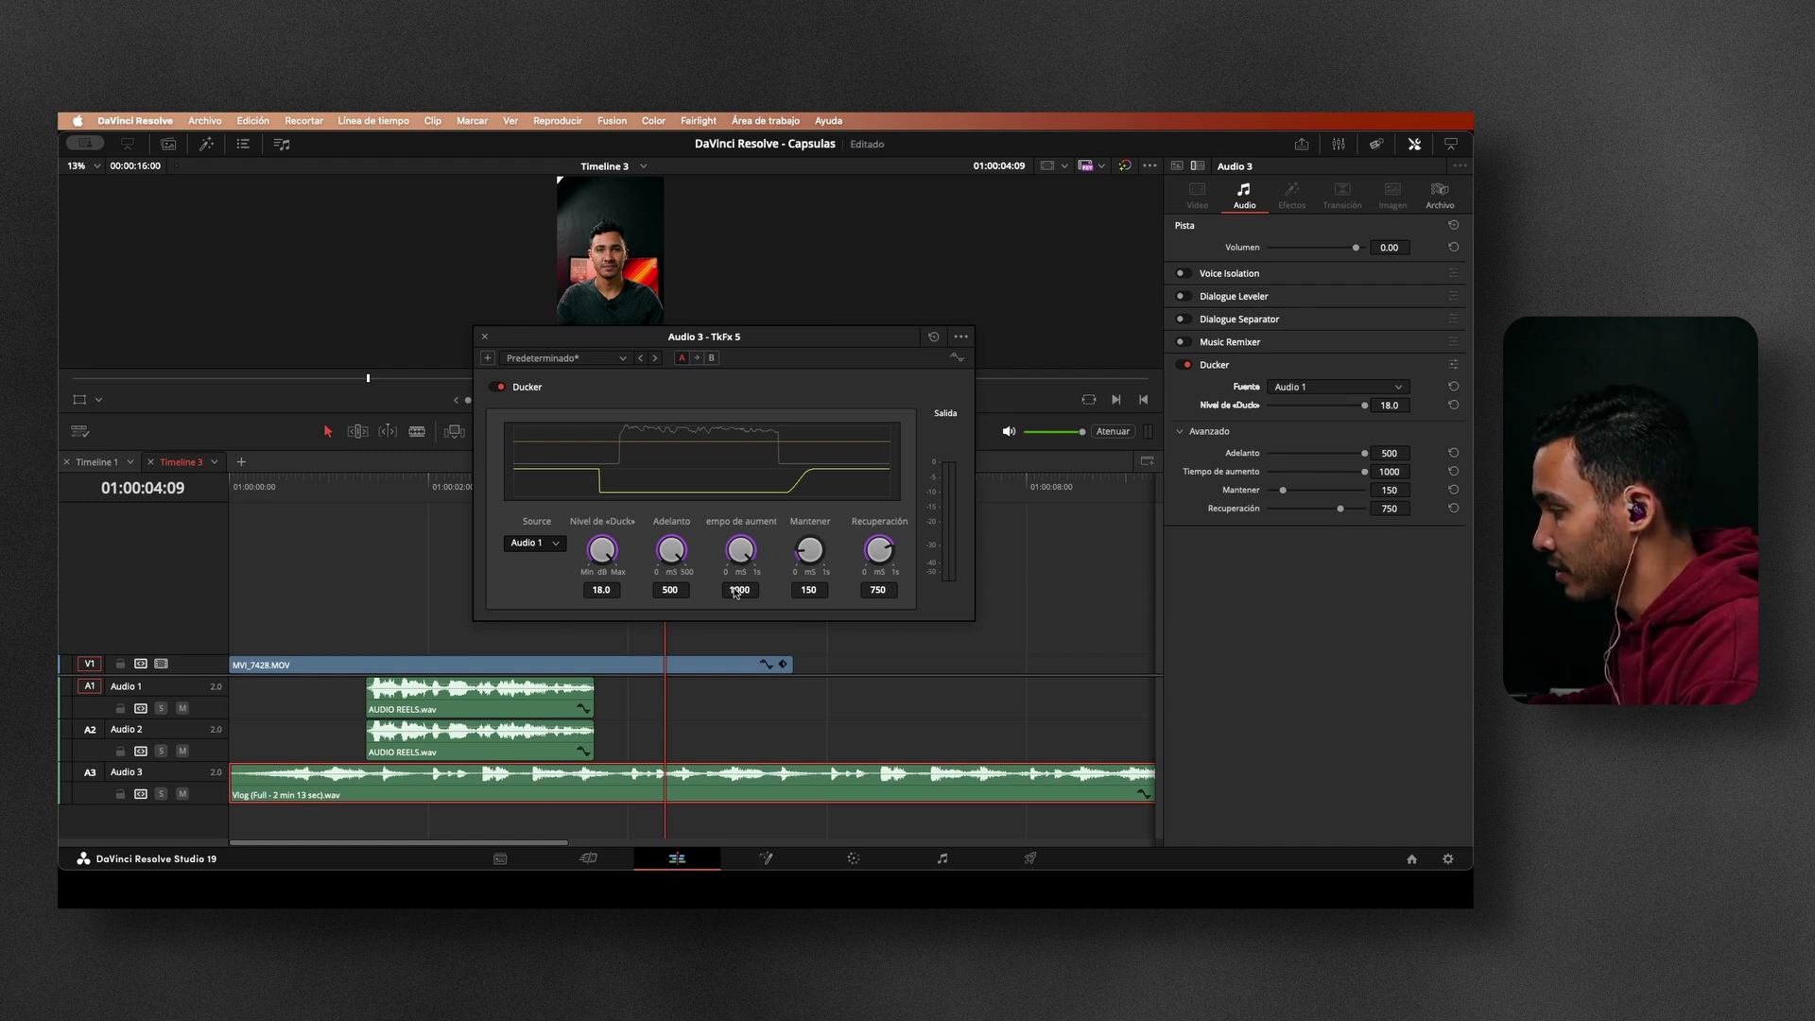
pyautogui.press('super+s')
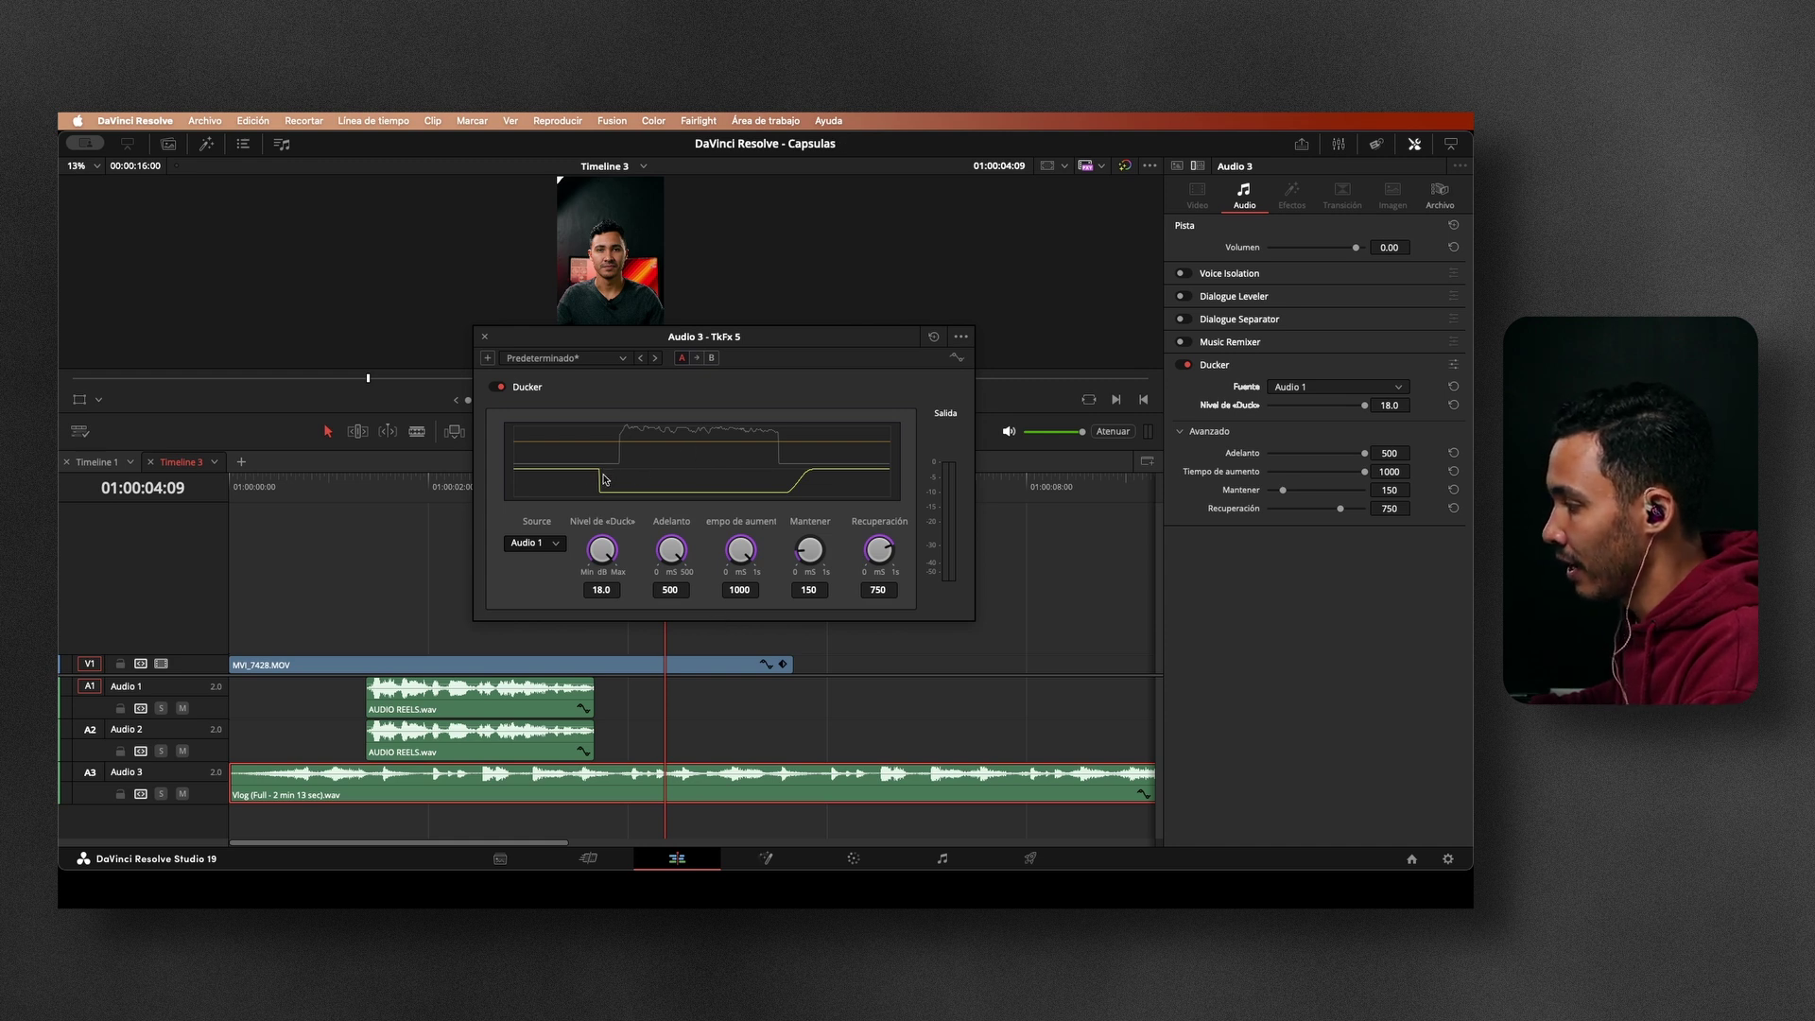
pyautogui.click(993, 483)
pyautogui.press('Home')
pyautogui.press('space')
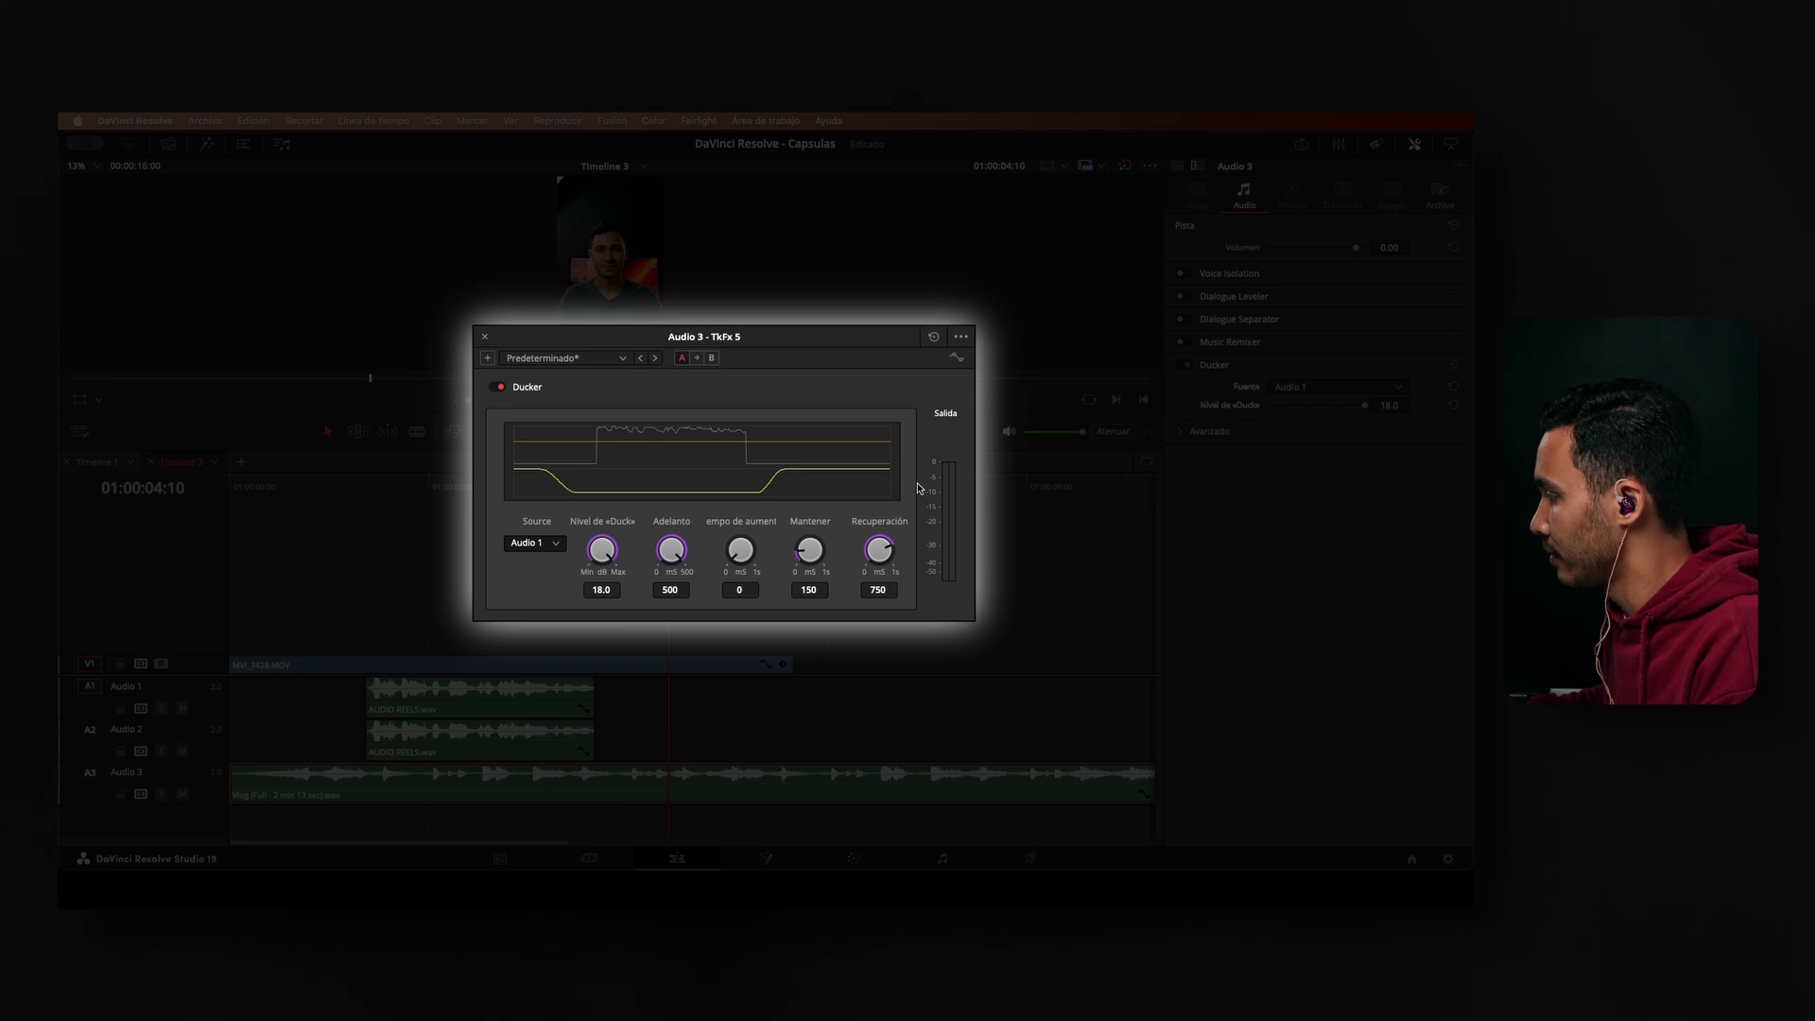
pyautogui.press('Home')
pyautogui.press('space')
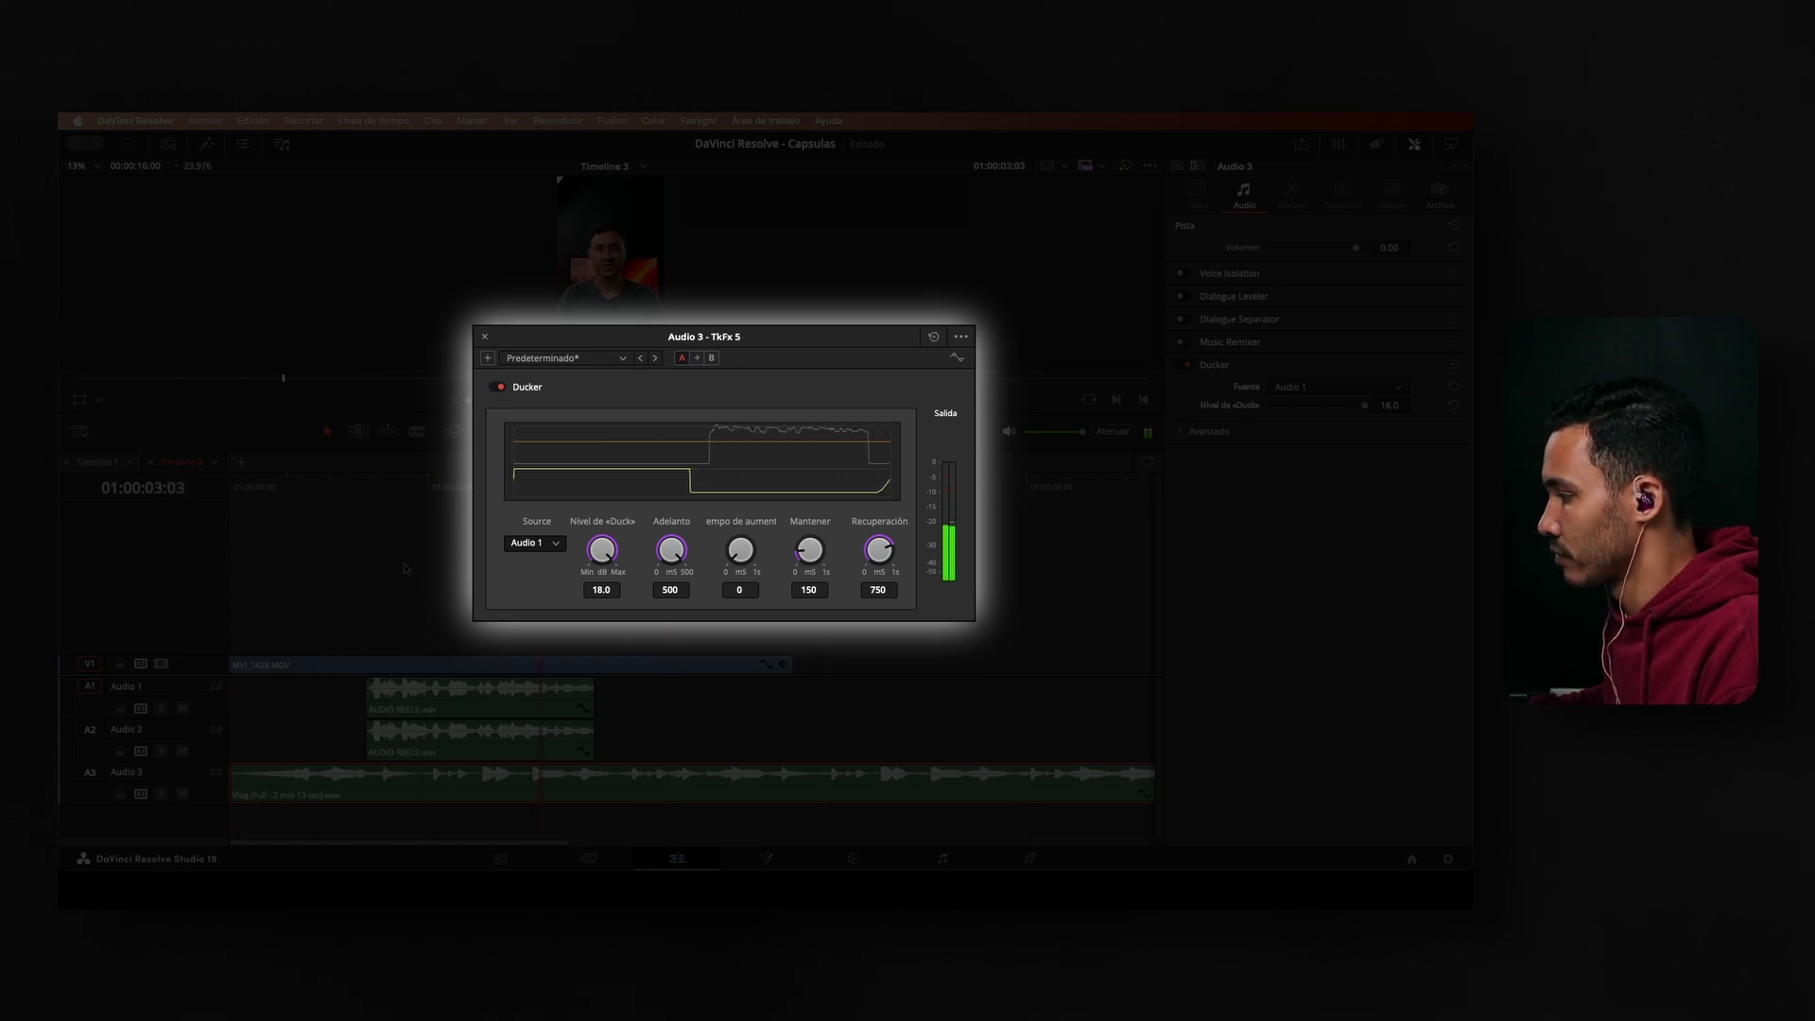
# Step: Save the project, raise the Ducker attack back to 1000 ms, and play the slower fade
pyautogui.hotkey('ctrl', 's')
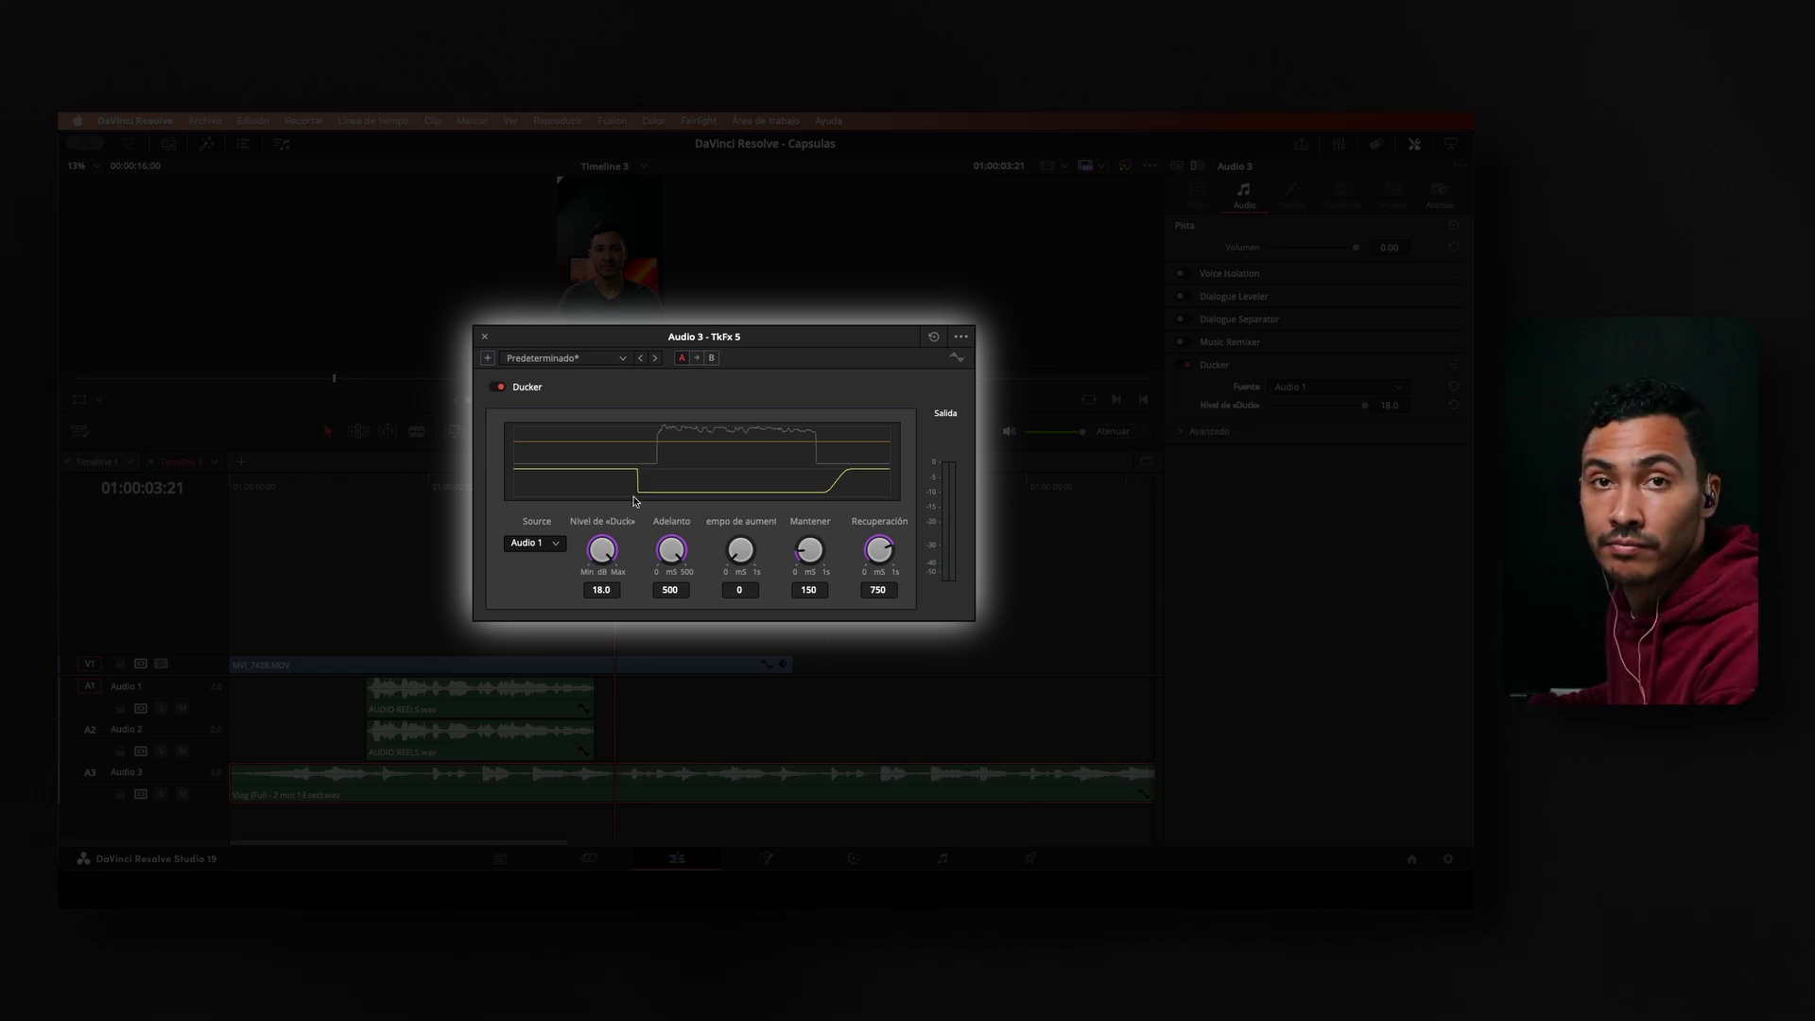
pyautogui.moveTo(735, 567); pyautogui.dragTo(1387, 669)
pyautogui.press('j')
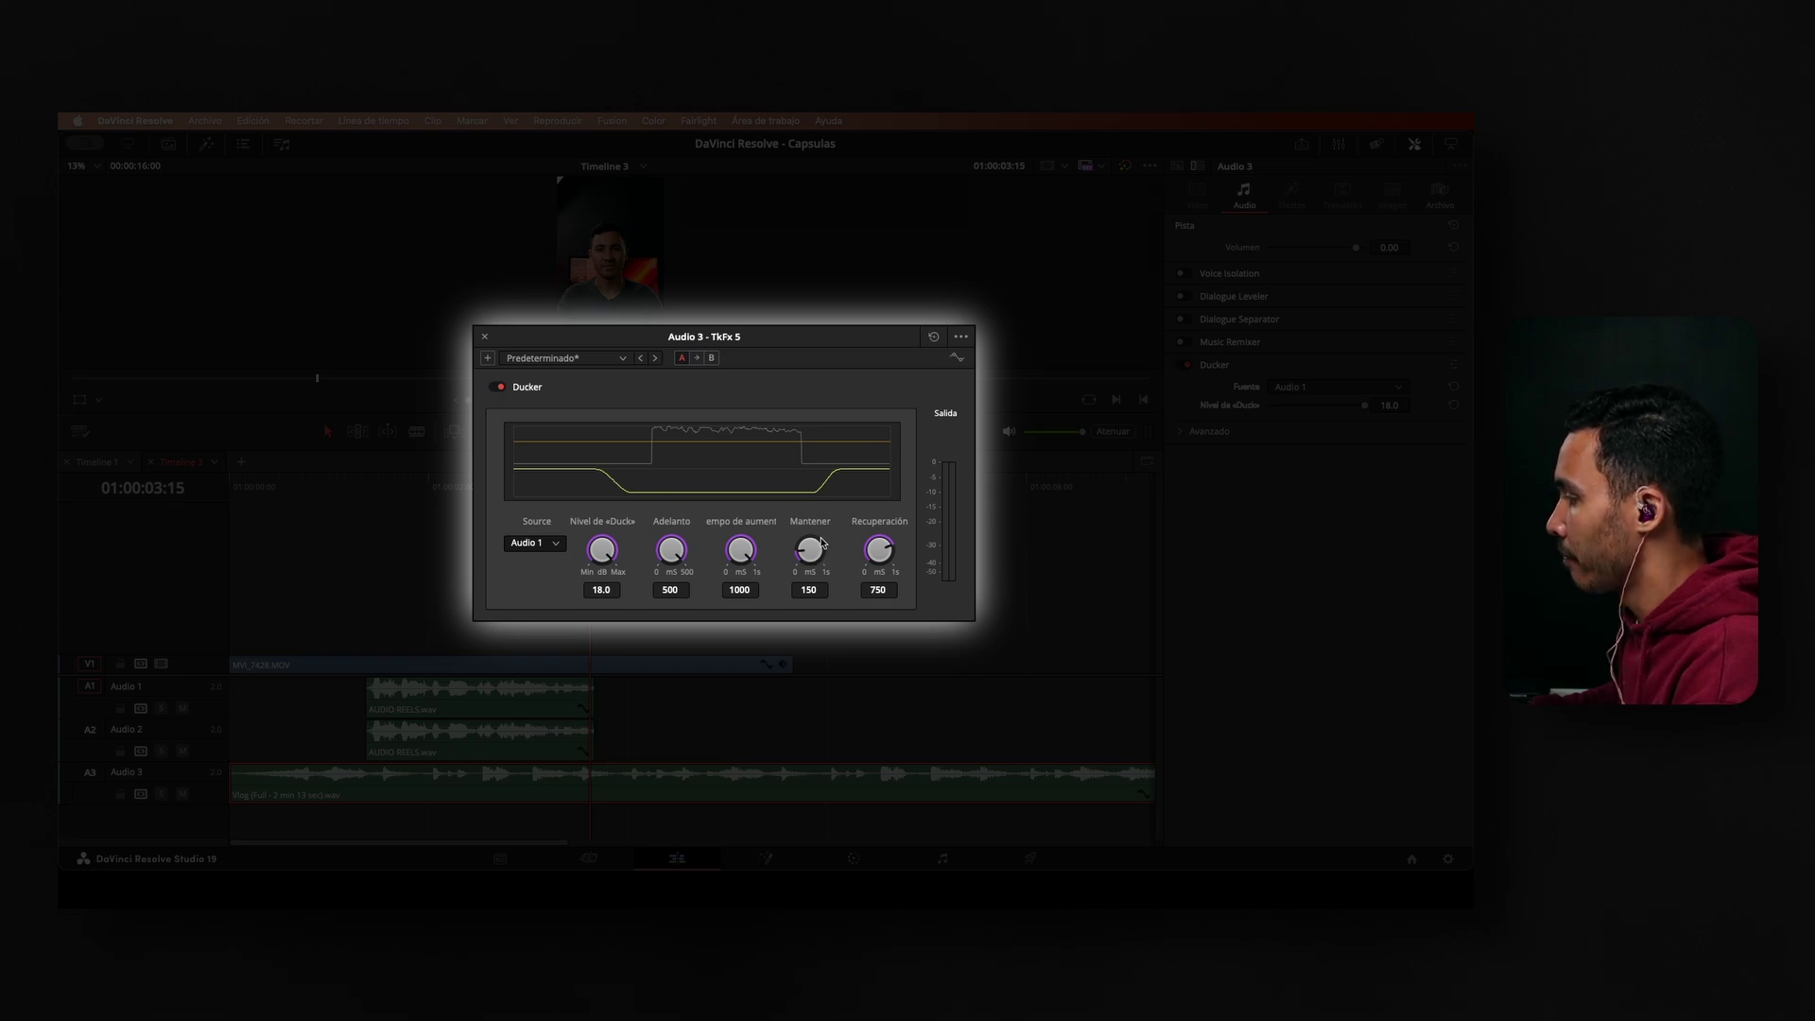
# Step: Raise the Ducker hold from 150 to 1000 ms and audition it from the start
pyautogui.moveTo(803, 555); pyautogui.dragTo(840, 553)
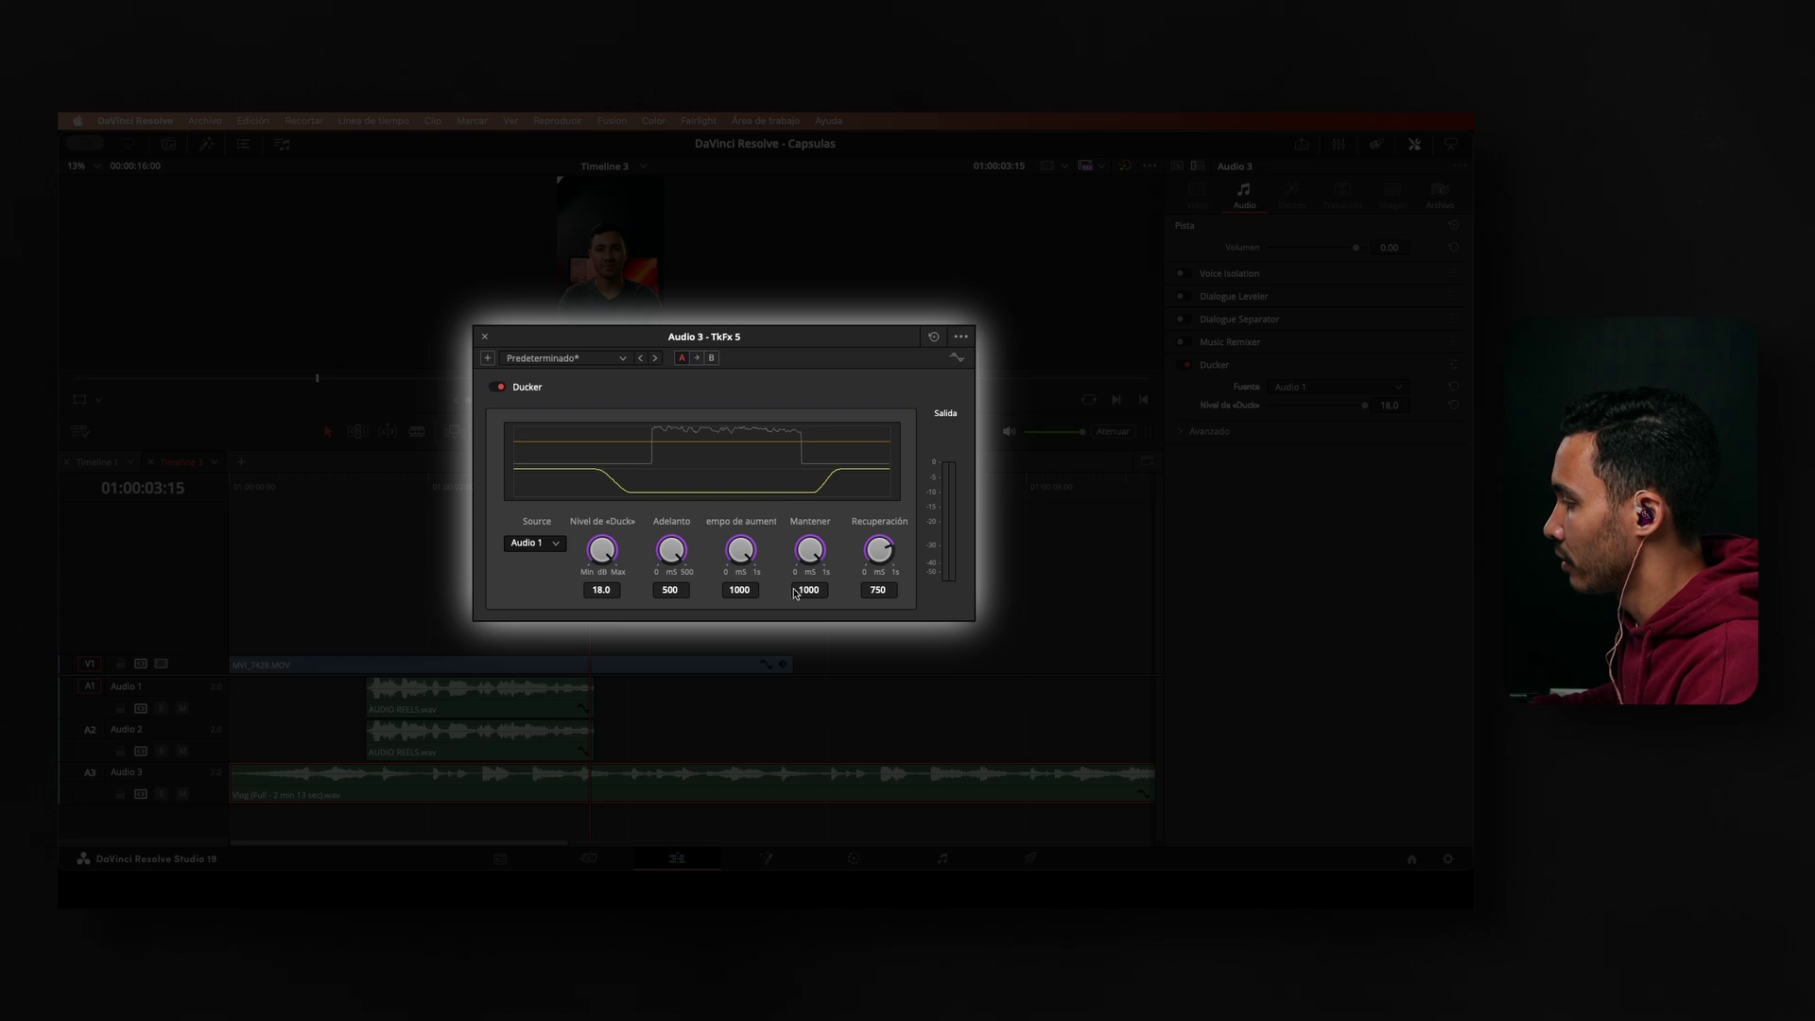
pyautogui.press('Home')
pyautogui.press('space')
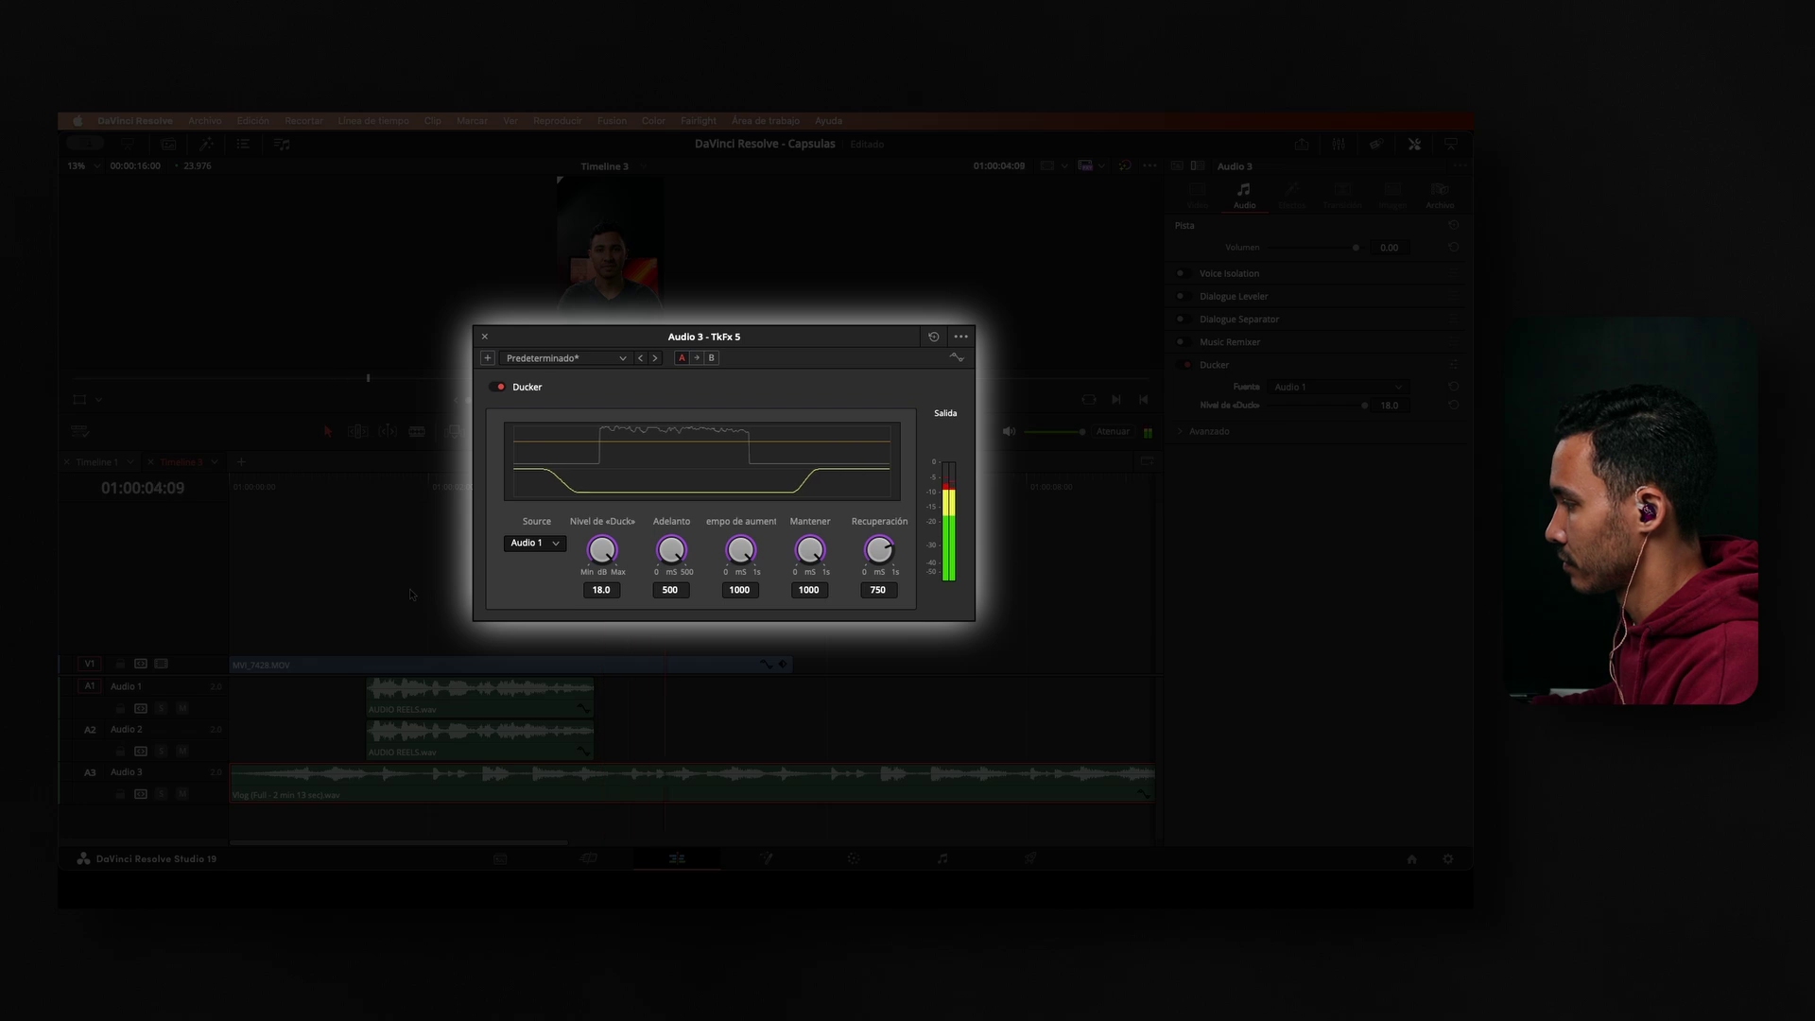
pyautogui.press('space')
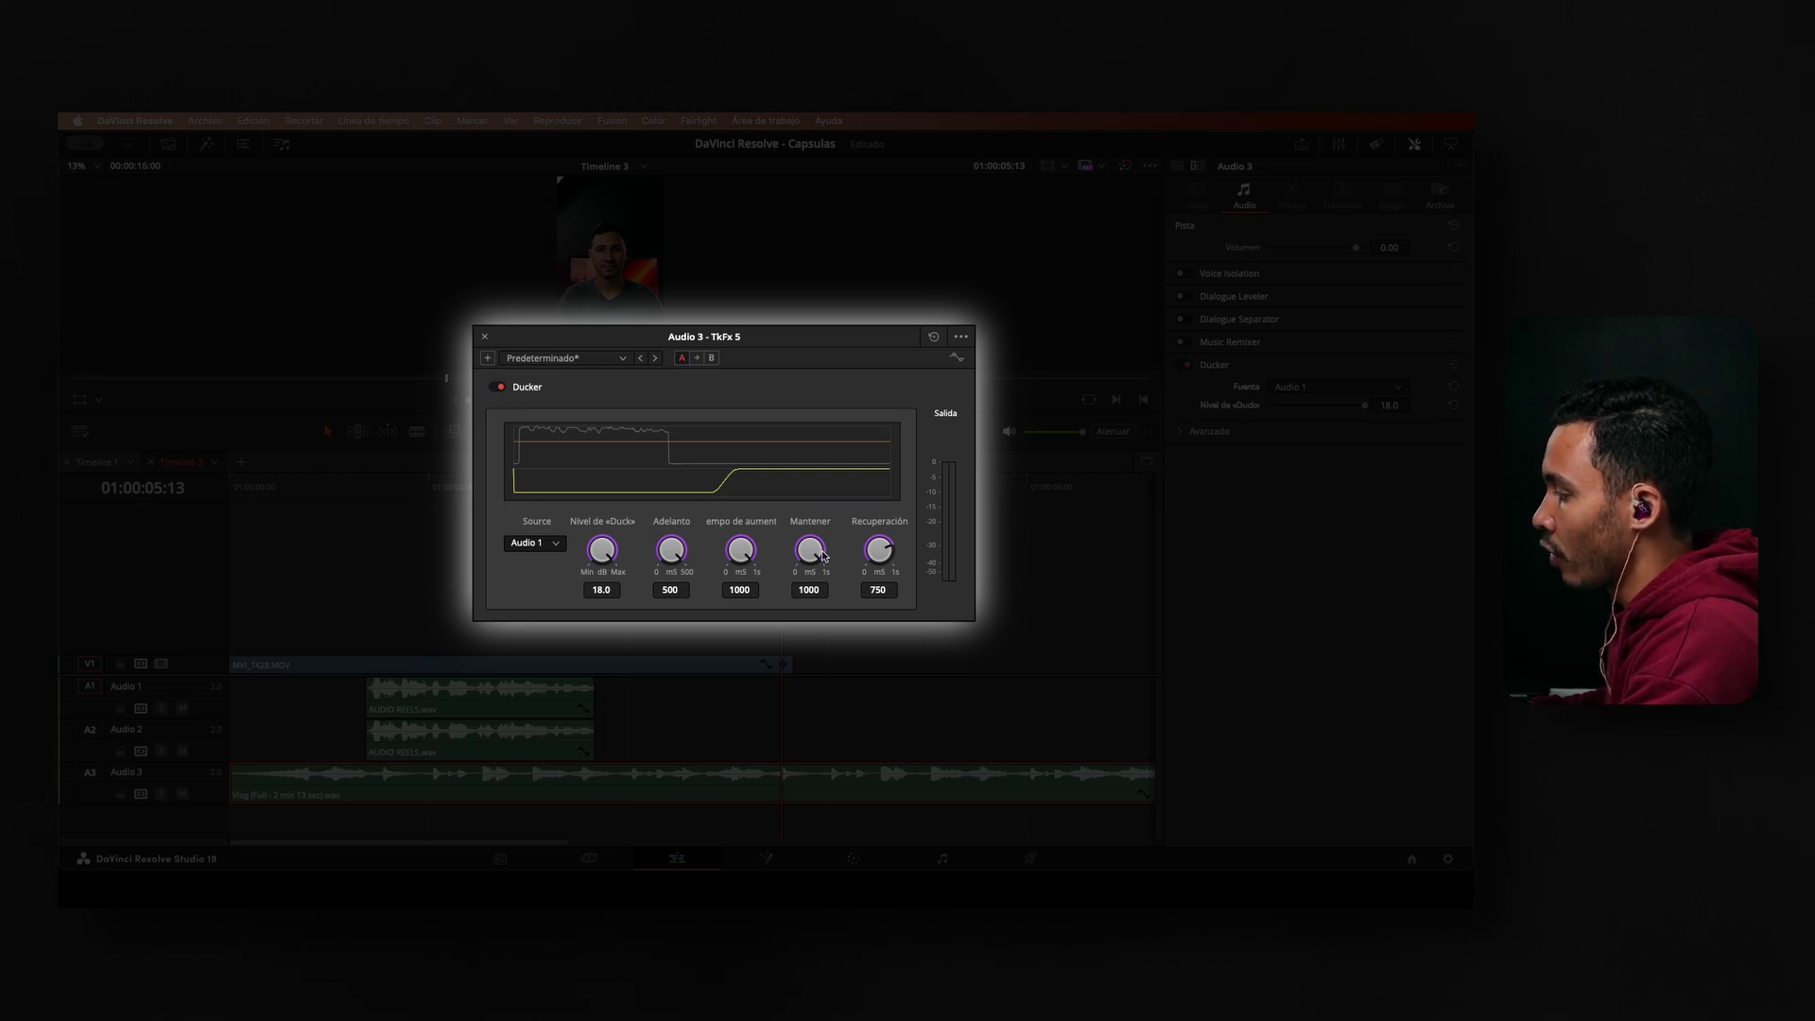
# Step: Lower the hold to 490 ms with lookahead 378 ms and release 1000 ms, replay, and save
pyautogui.moveTo(823, 554); pyautogui.dragTo(677, 546)
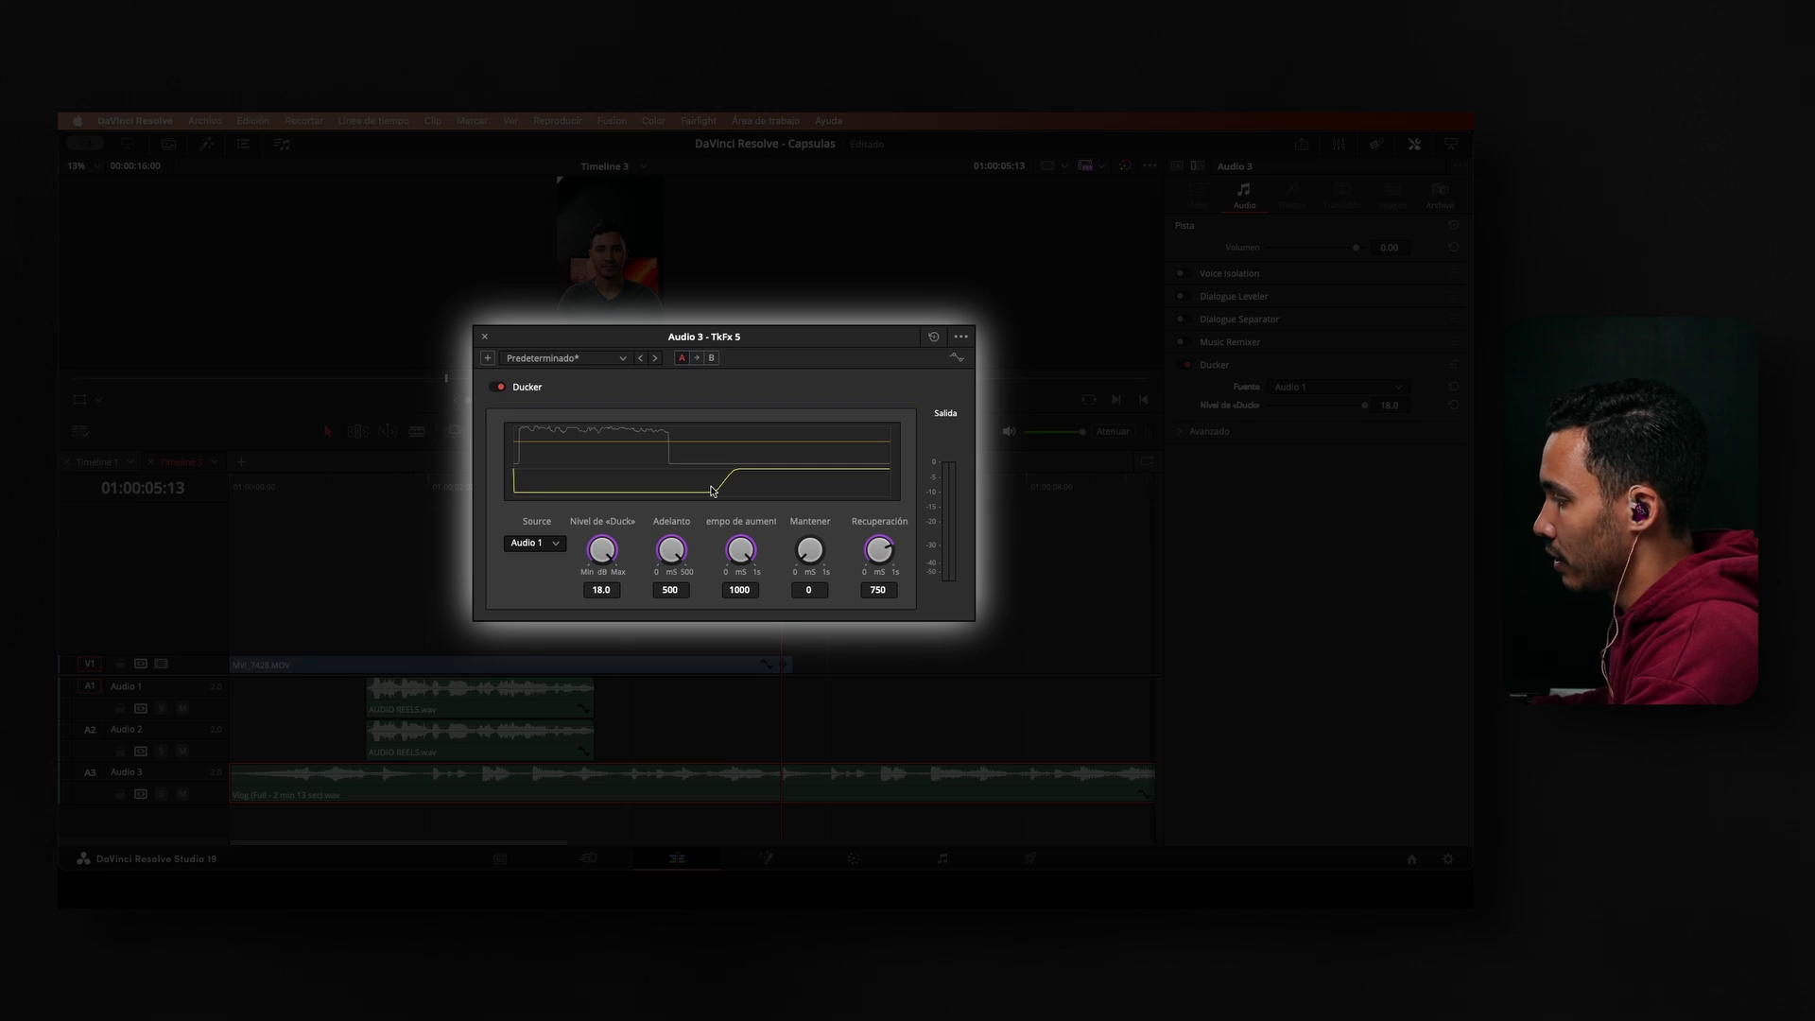
pyautogui.press('Home')
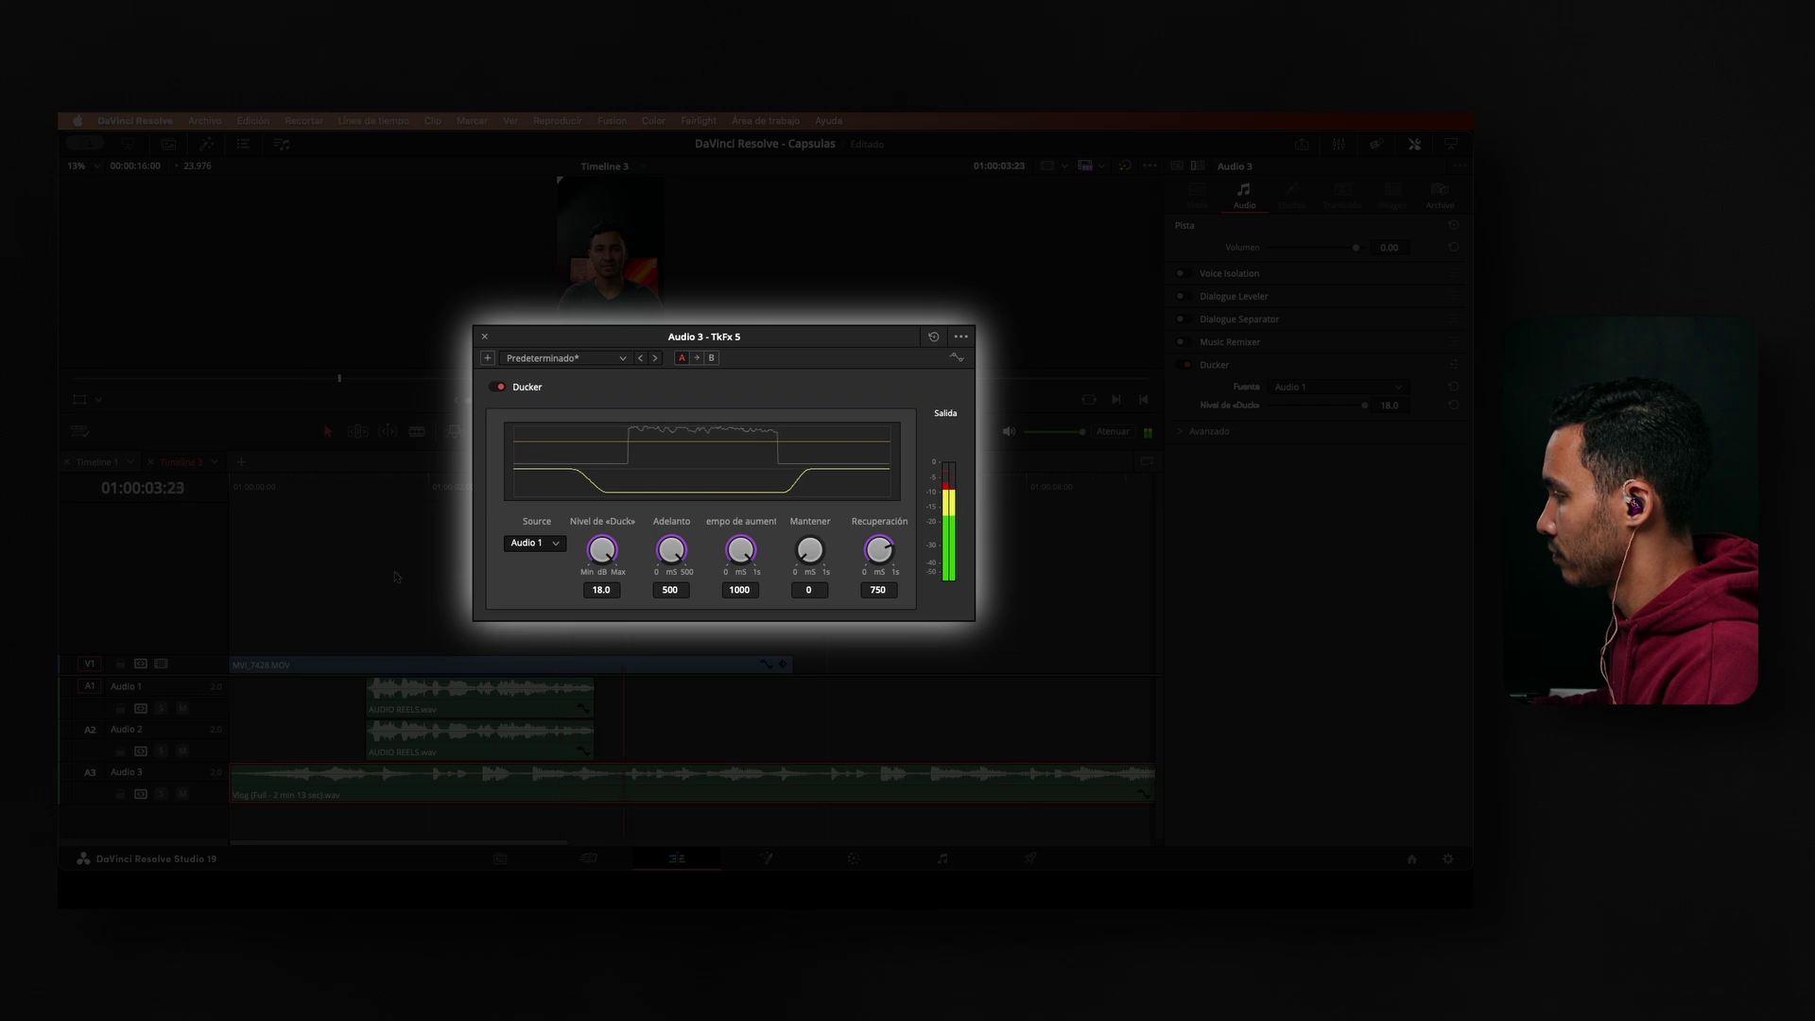
pyautogui.hotkey('ctrl', 's')
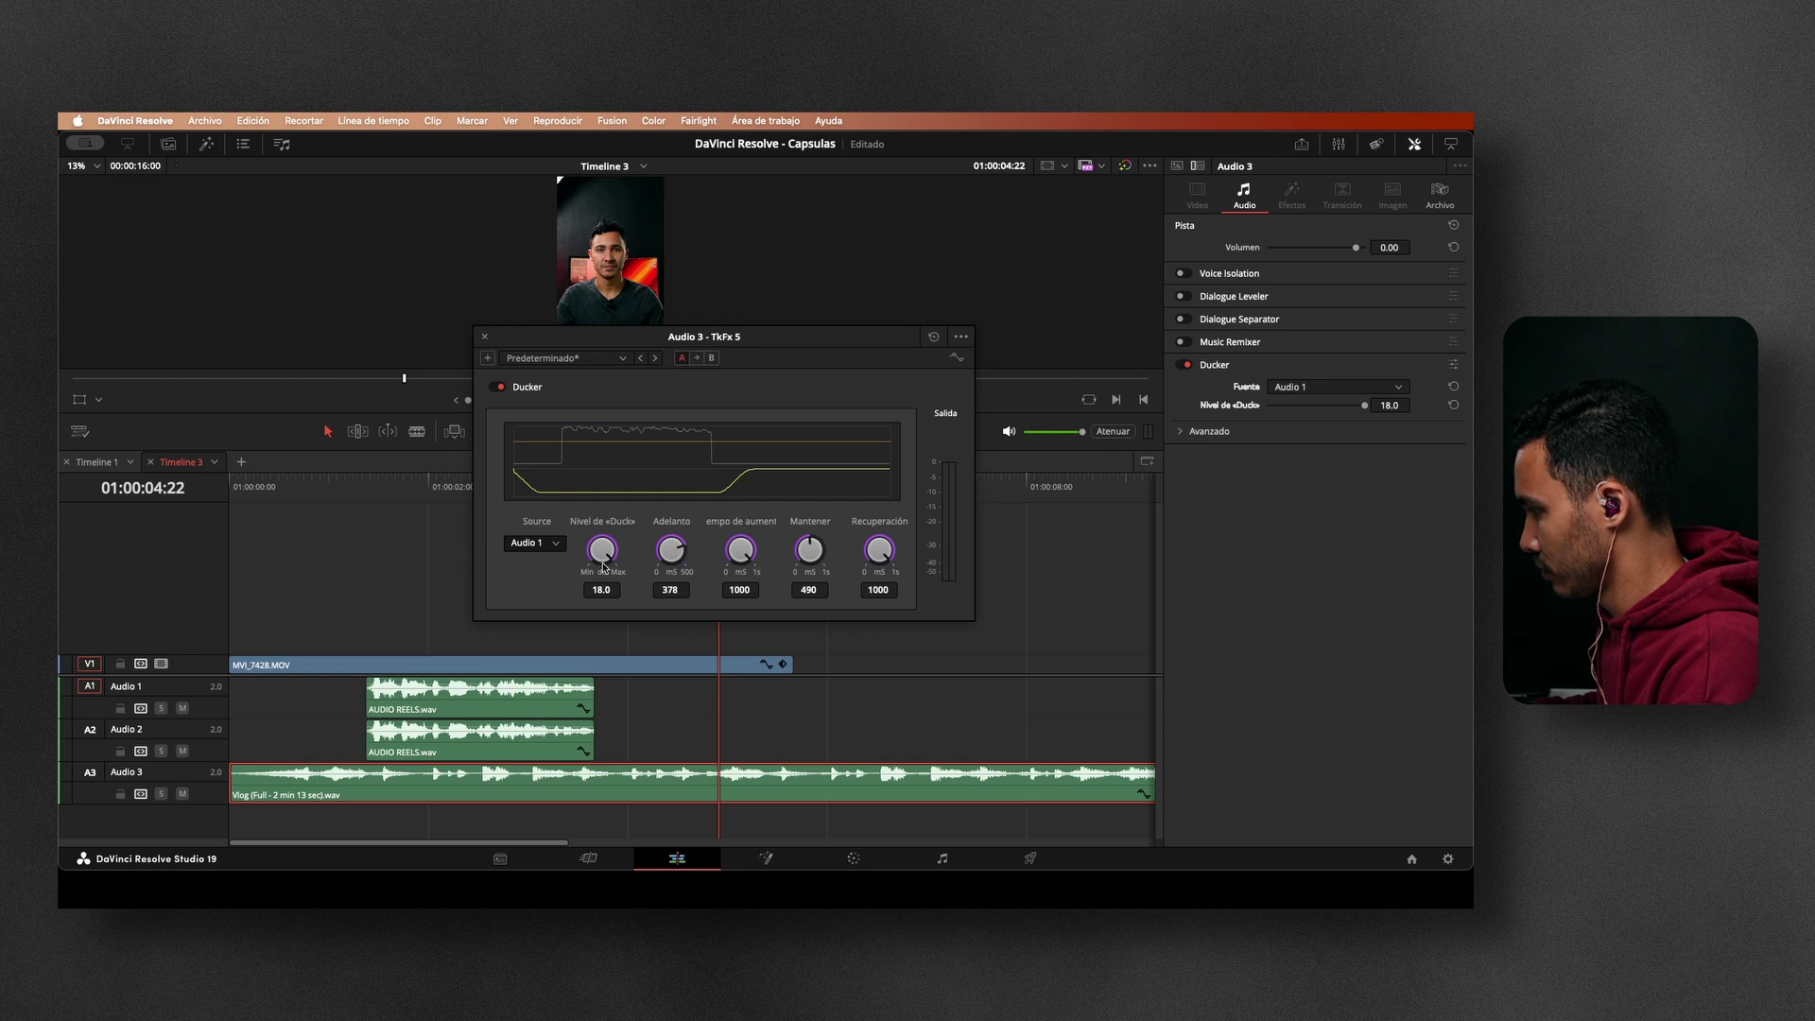
# Step: Set the Ducker lookahead to 247 ms and replay the final mix from the beginning
pyautogui.press('Home')
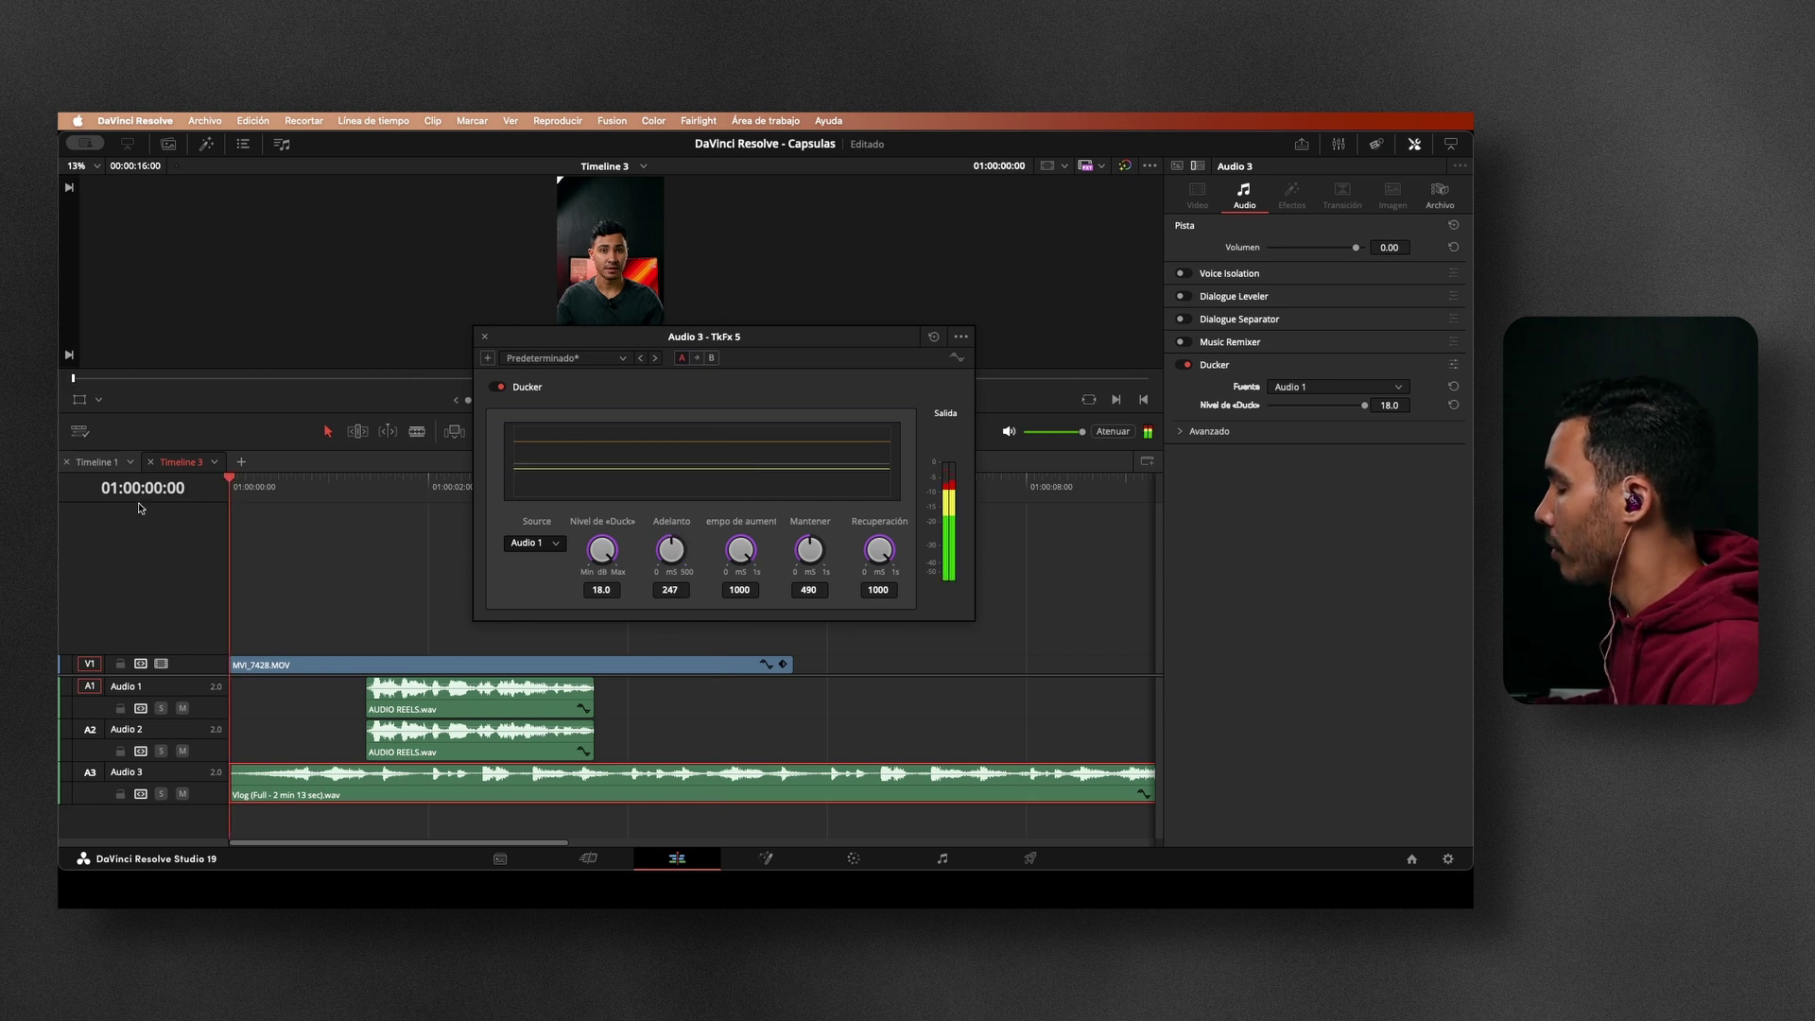